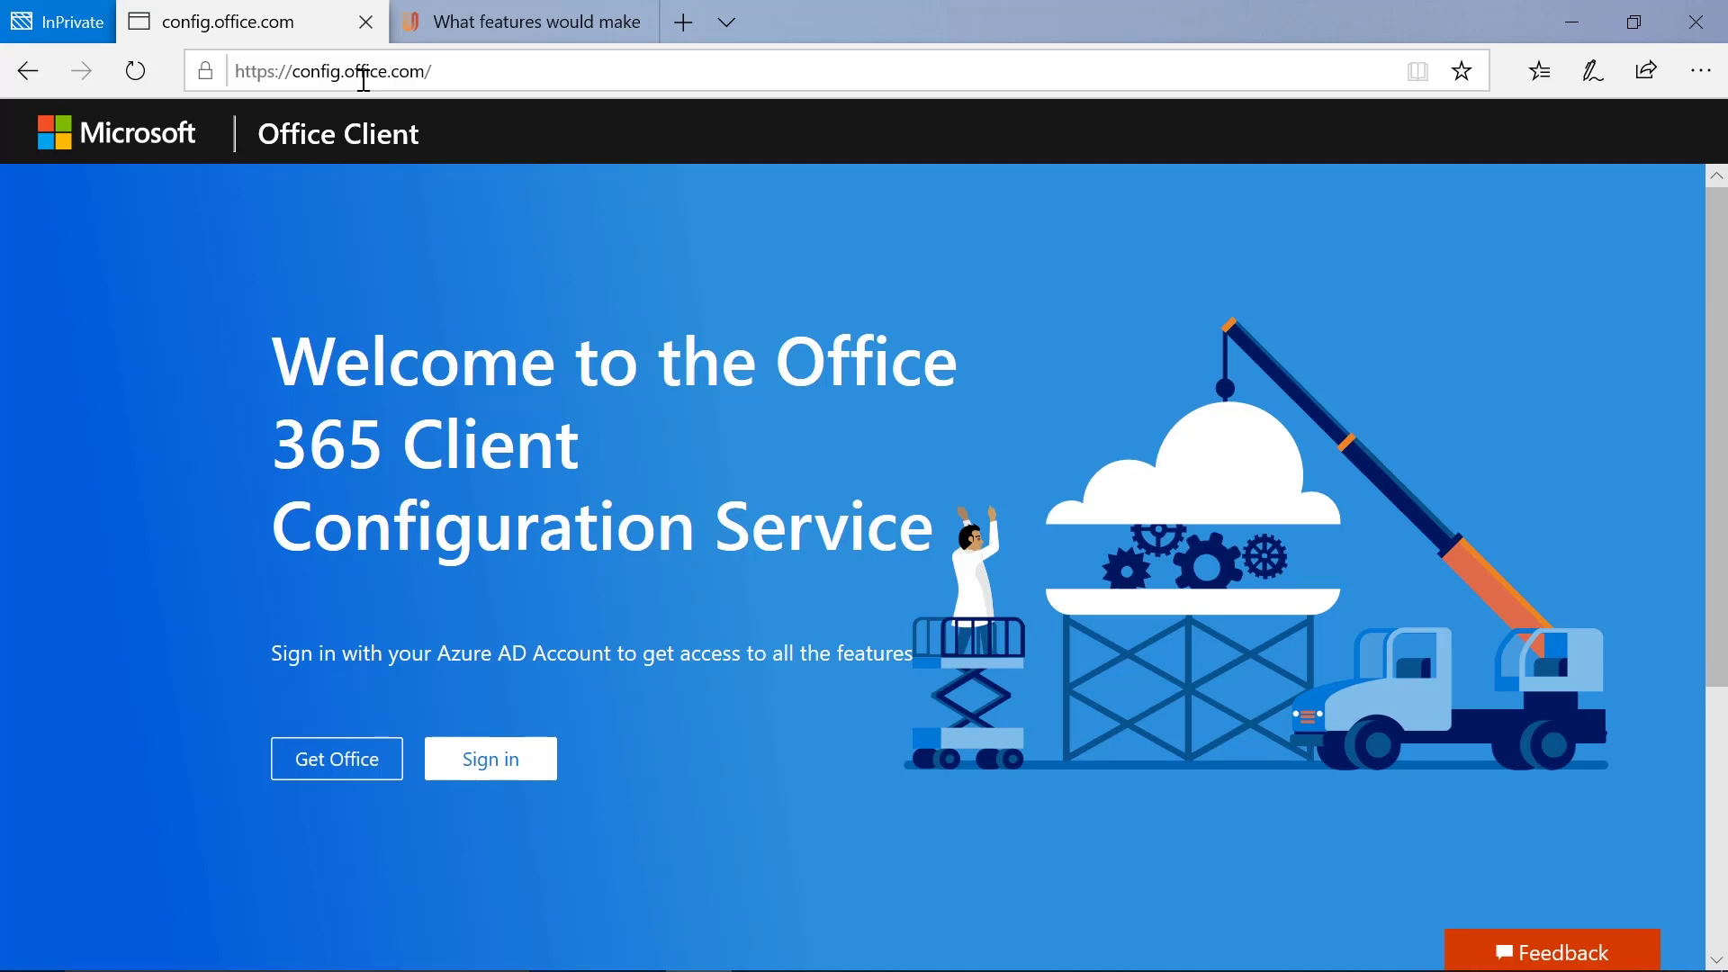
# - Create a new configuration without signing in and choose Office 365 ProPlus as the Office suite to deploy
pyautogui.scroll(-5, 486, 460)
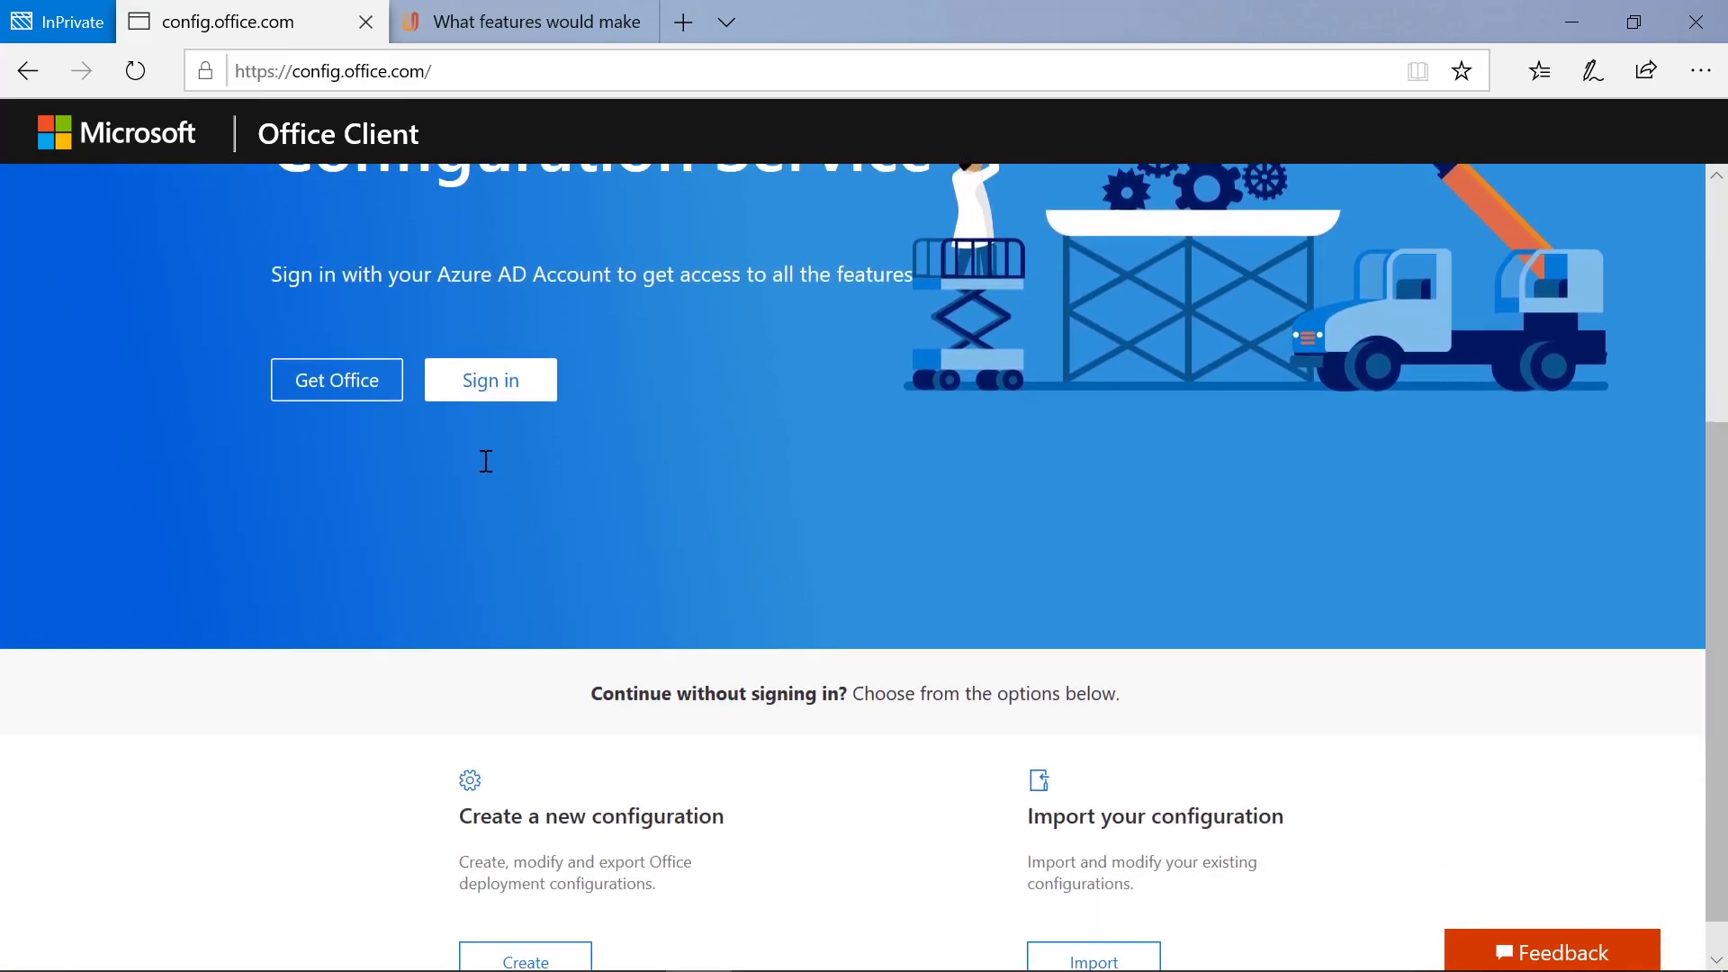
pyautogui.click(539, 916)
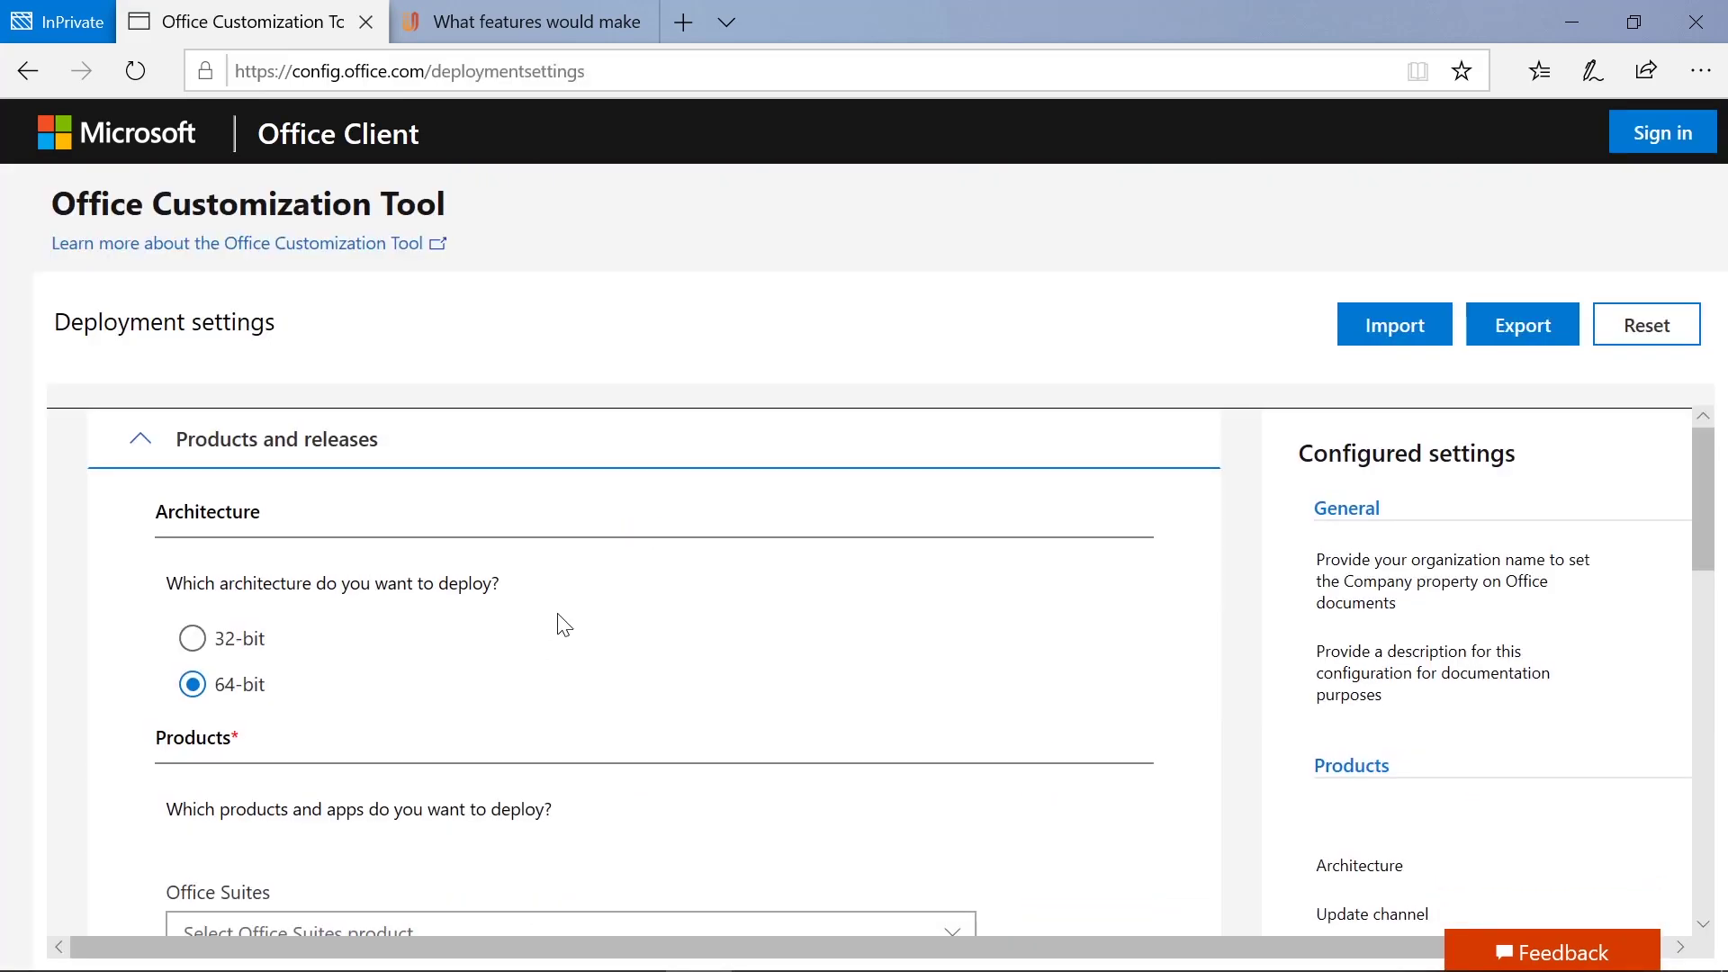
pyautogui.scroll(-1, 565, 624)
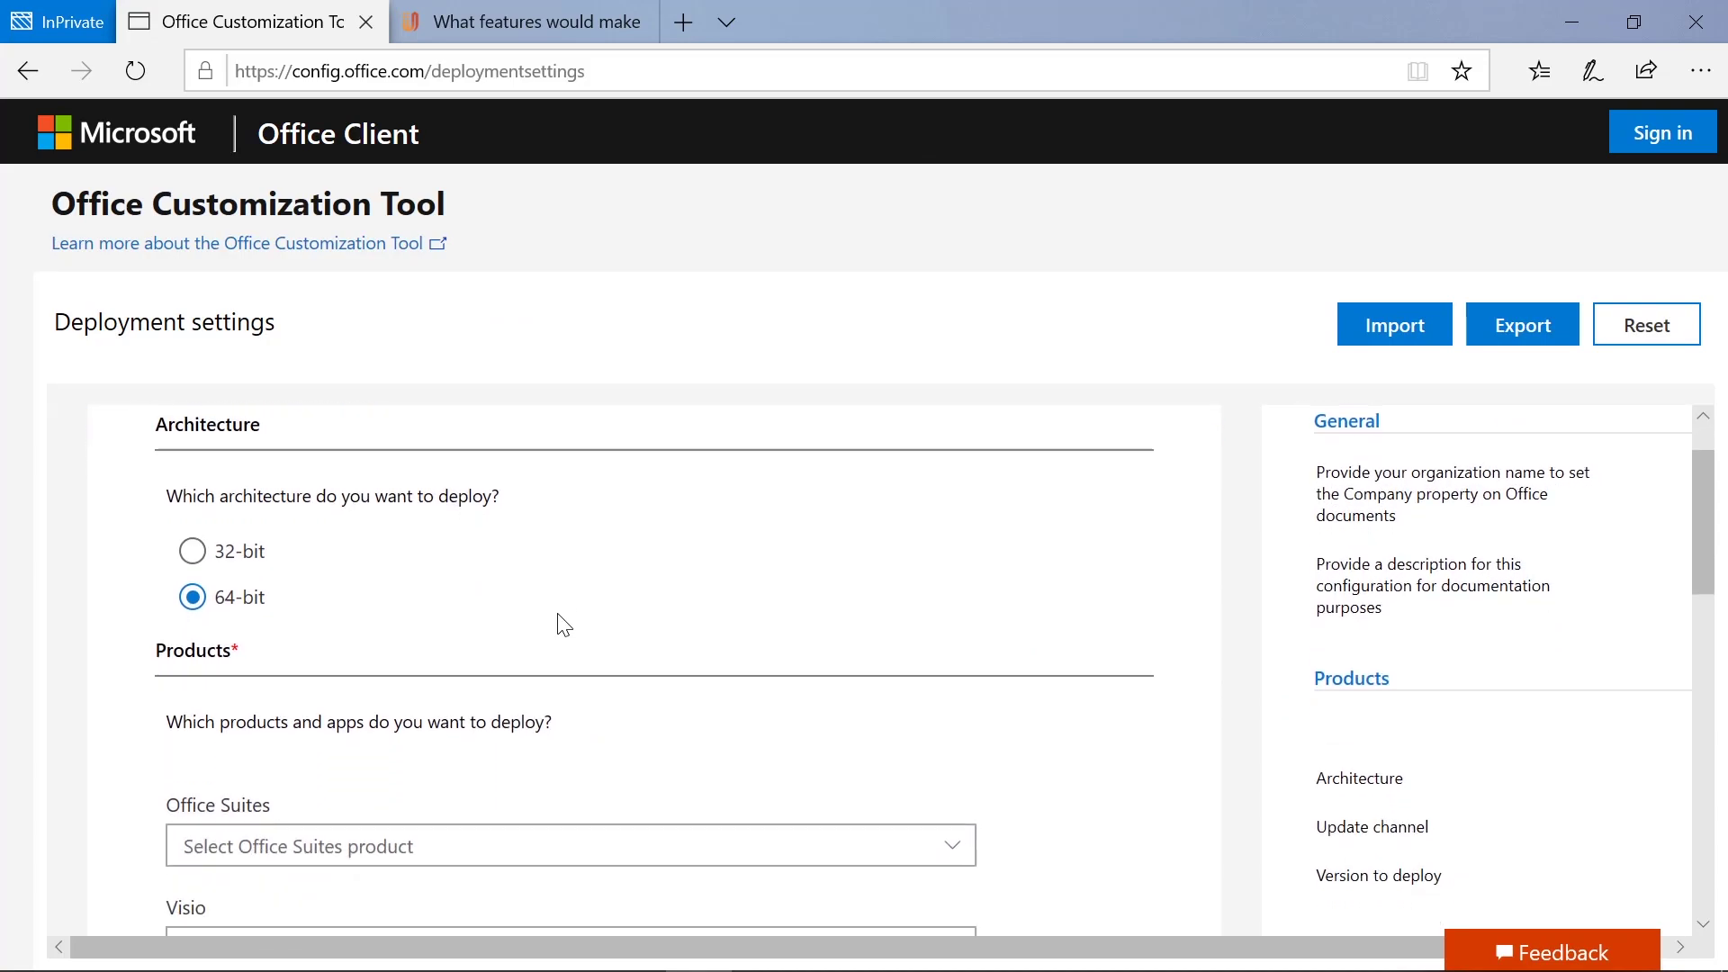
pyautogui.scroll(-1, 564, 625)
pyautogui.scroll(-2, 529, 612)
pyautogui.click(523, 615)
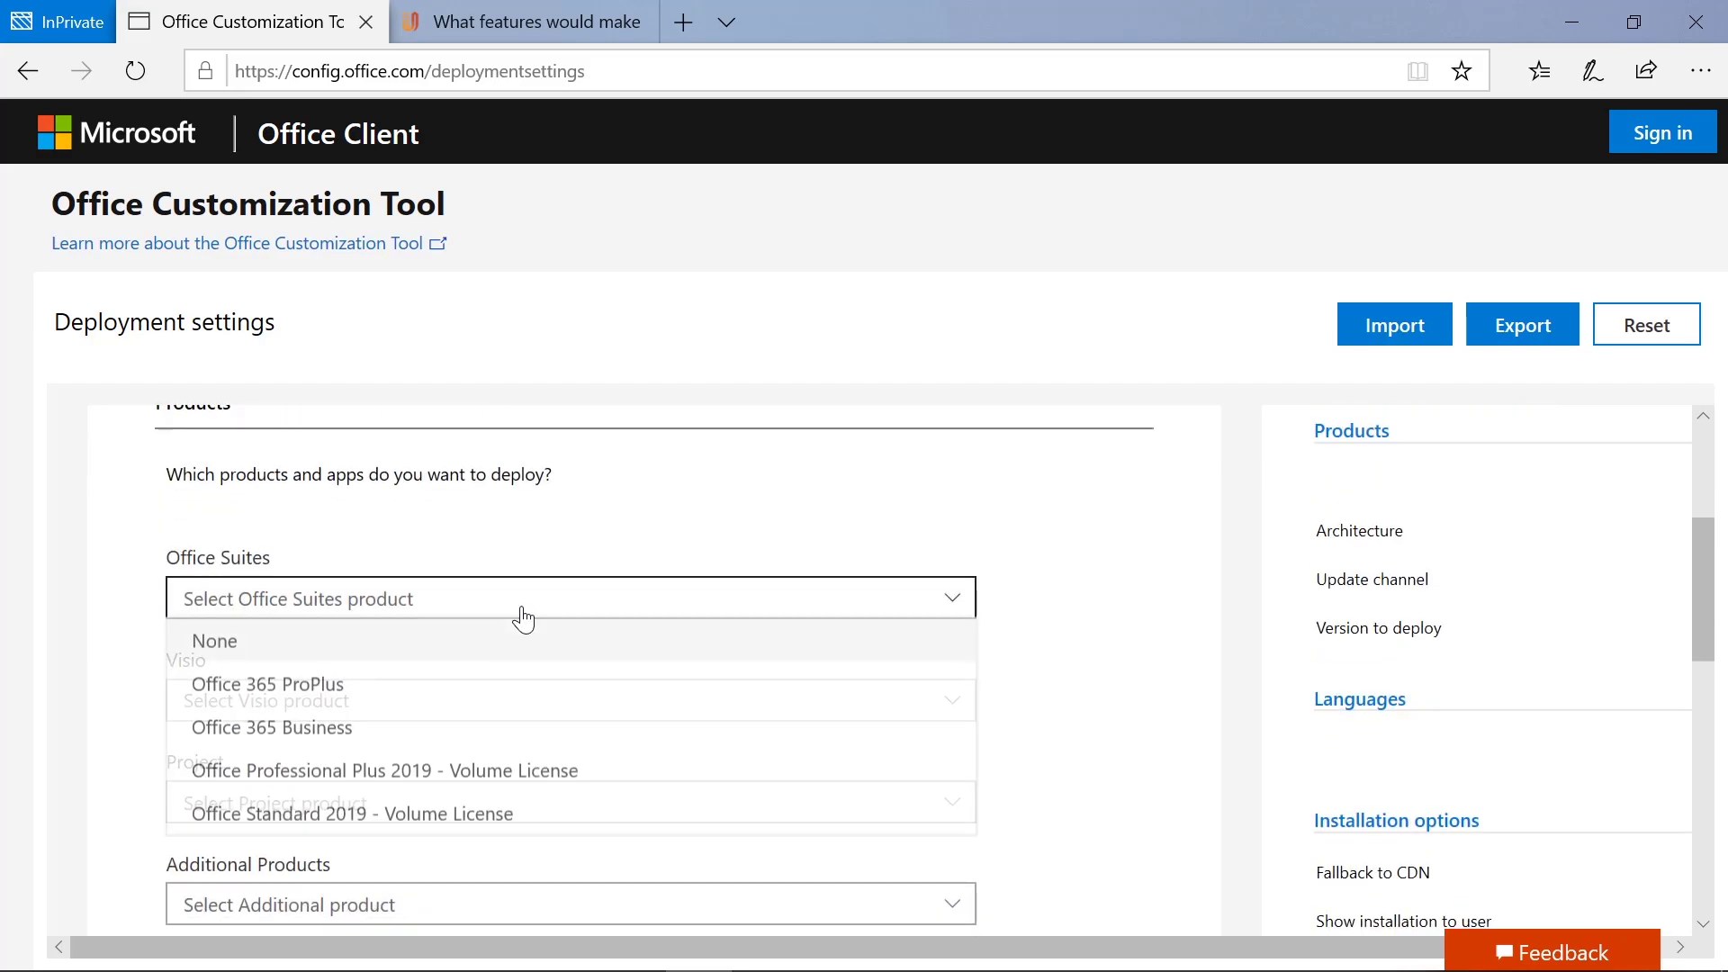
pyautogui.click(360, 689)
# - Exclude Access from the apps deployed with the suite
pyautogui.scroll(-3, 400, 554)
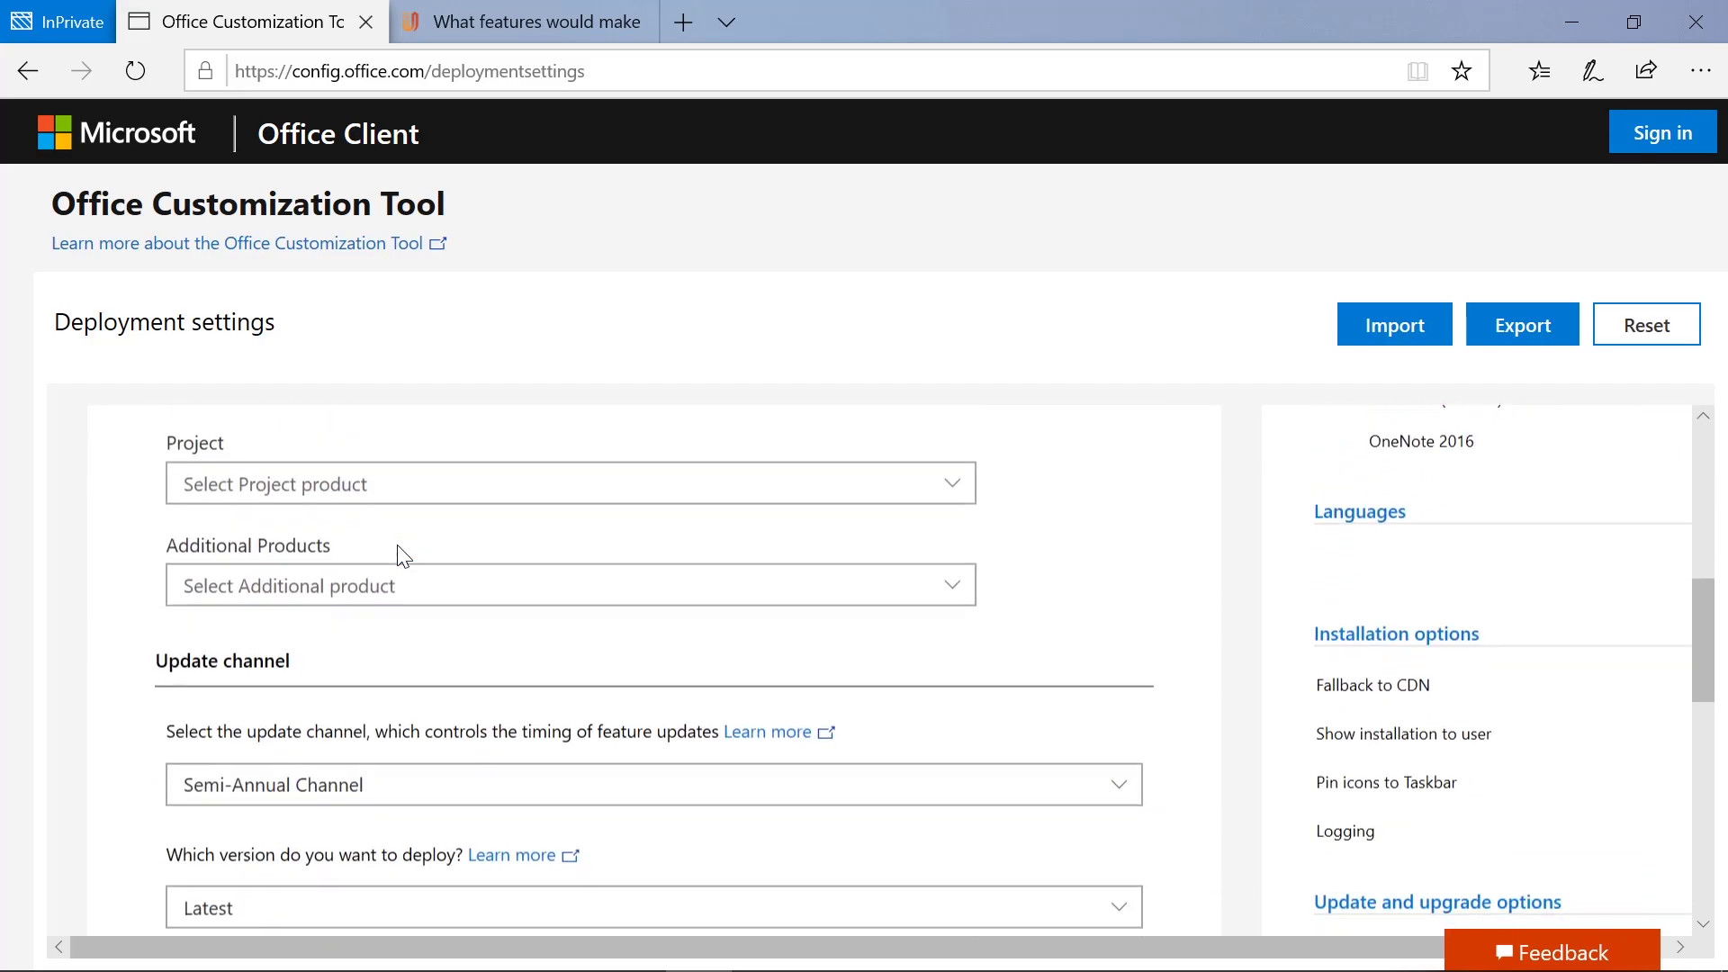
pyautogui.scroll(-5, 423, 726)
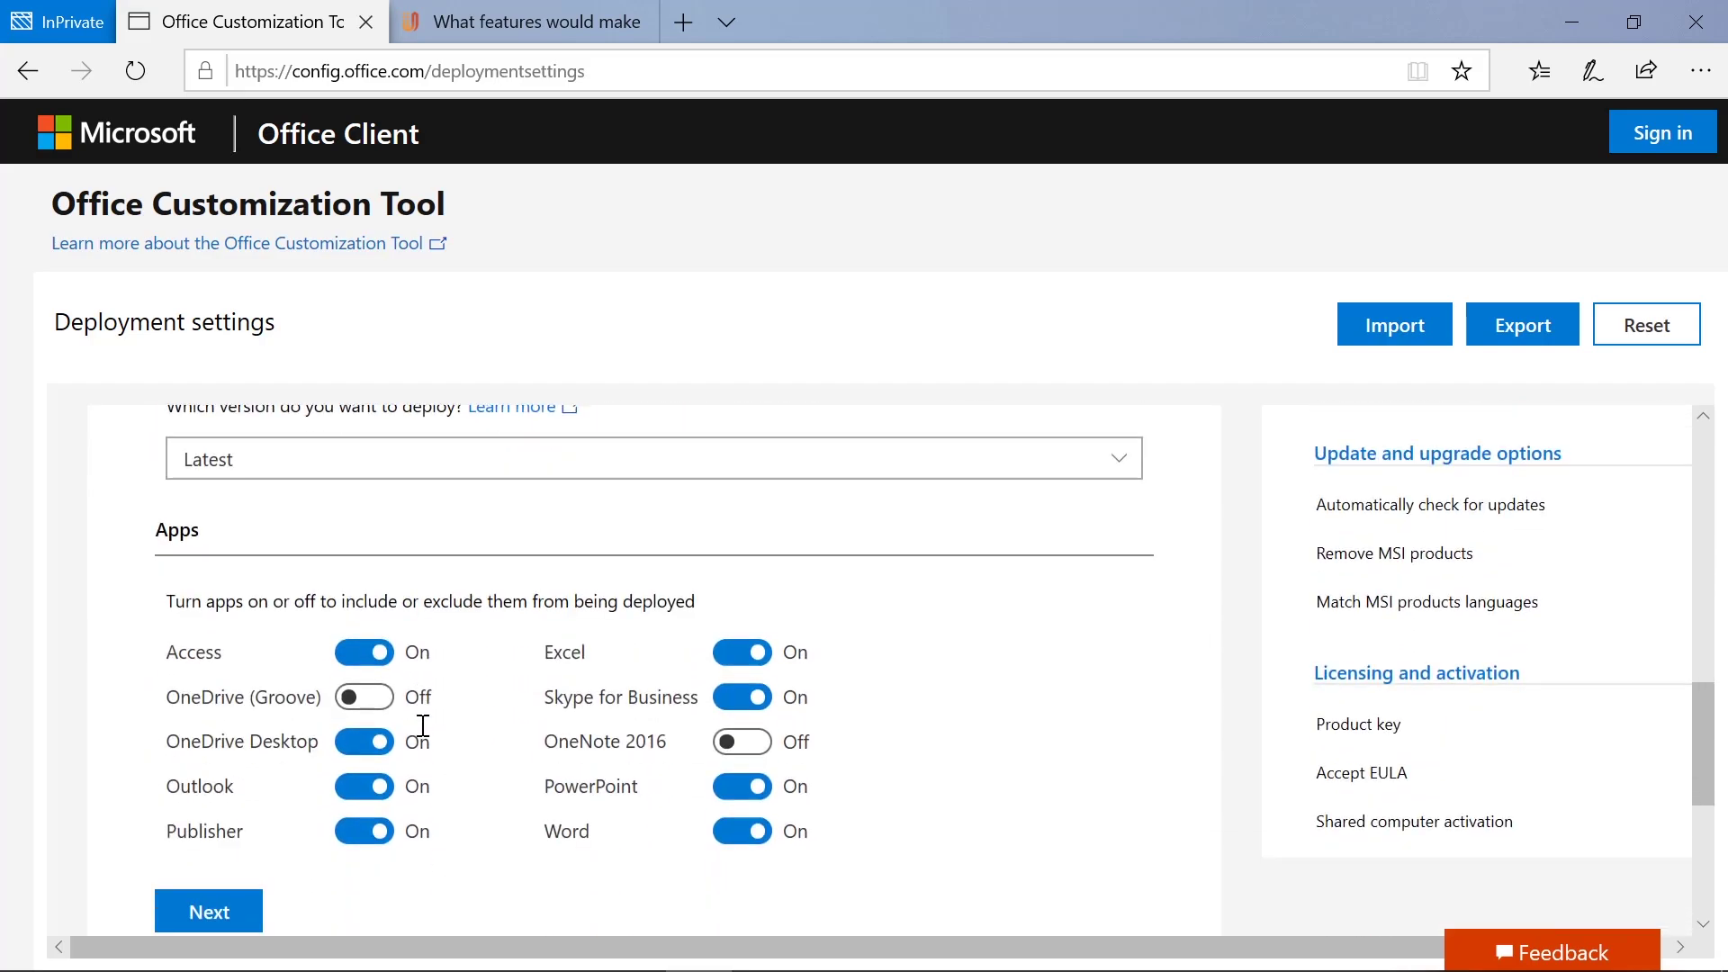
pyautogui.click(371, 650)
# - Set the primary language of the deployment to English (United States)
pyautogui.scroll(-3, 422, 653)
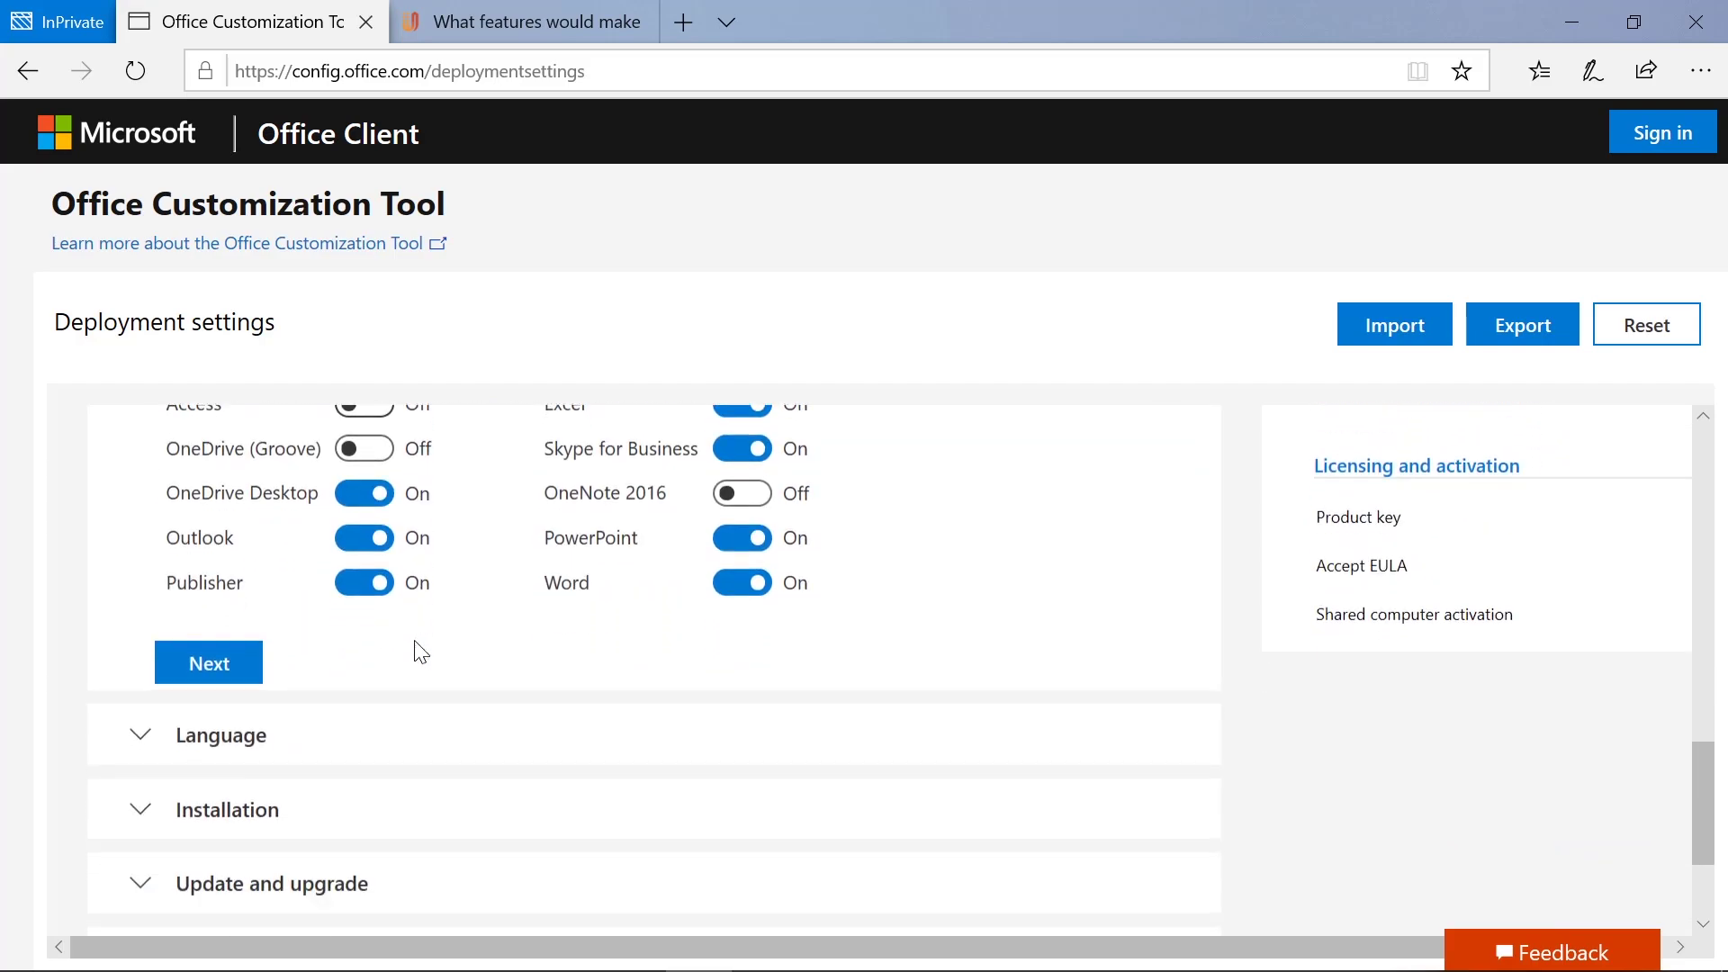
pyautogui.click(180, 725)
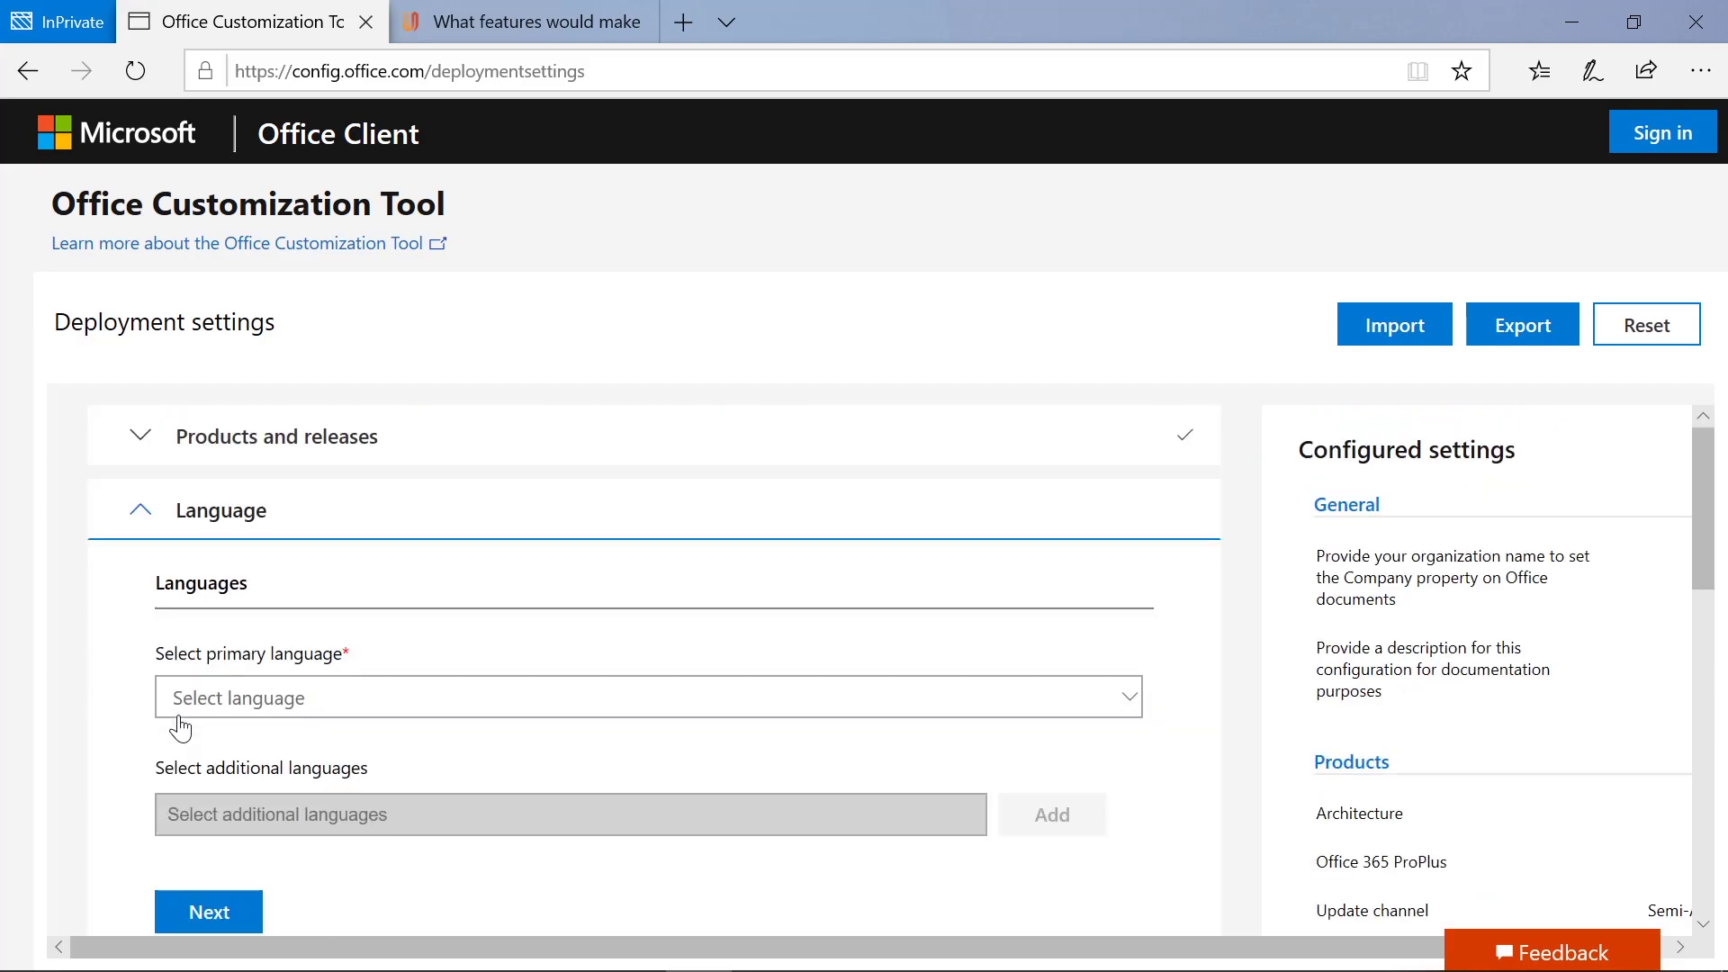
pyautogui.click(289, 700)
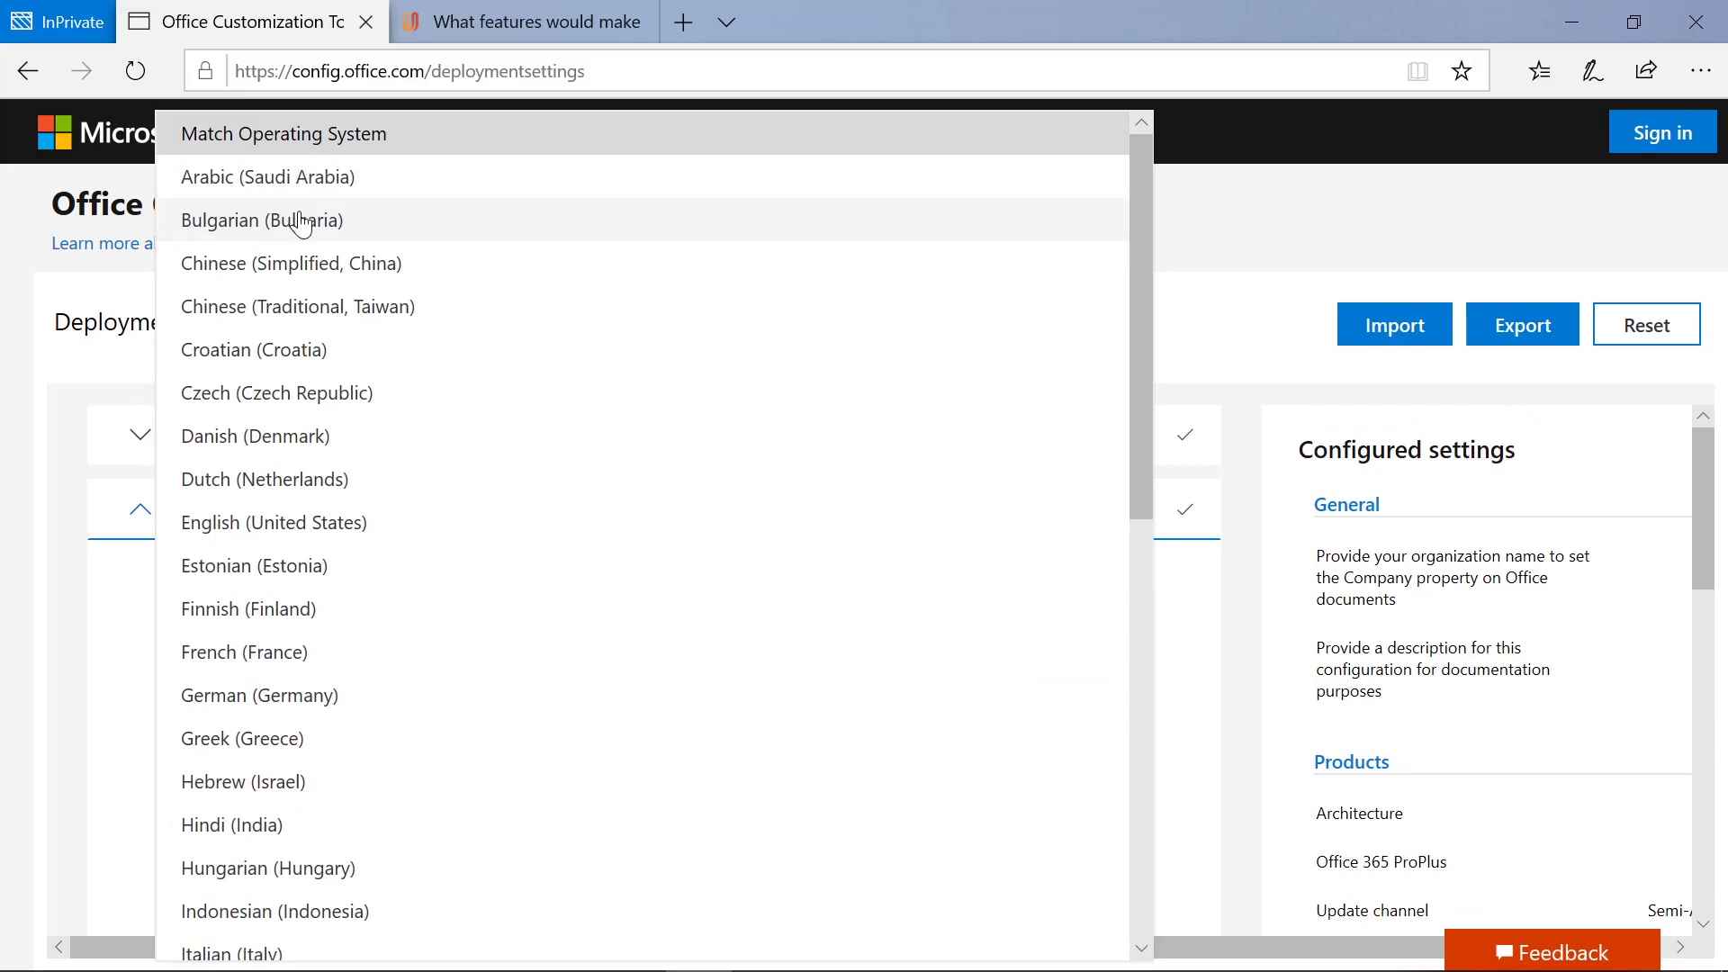
pyautogui.click(287, 521)
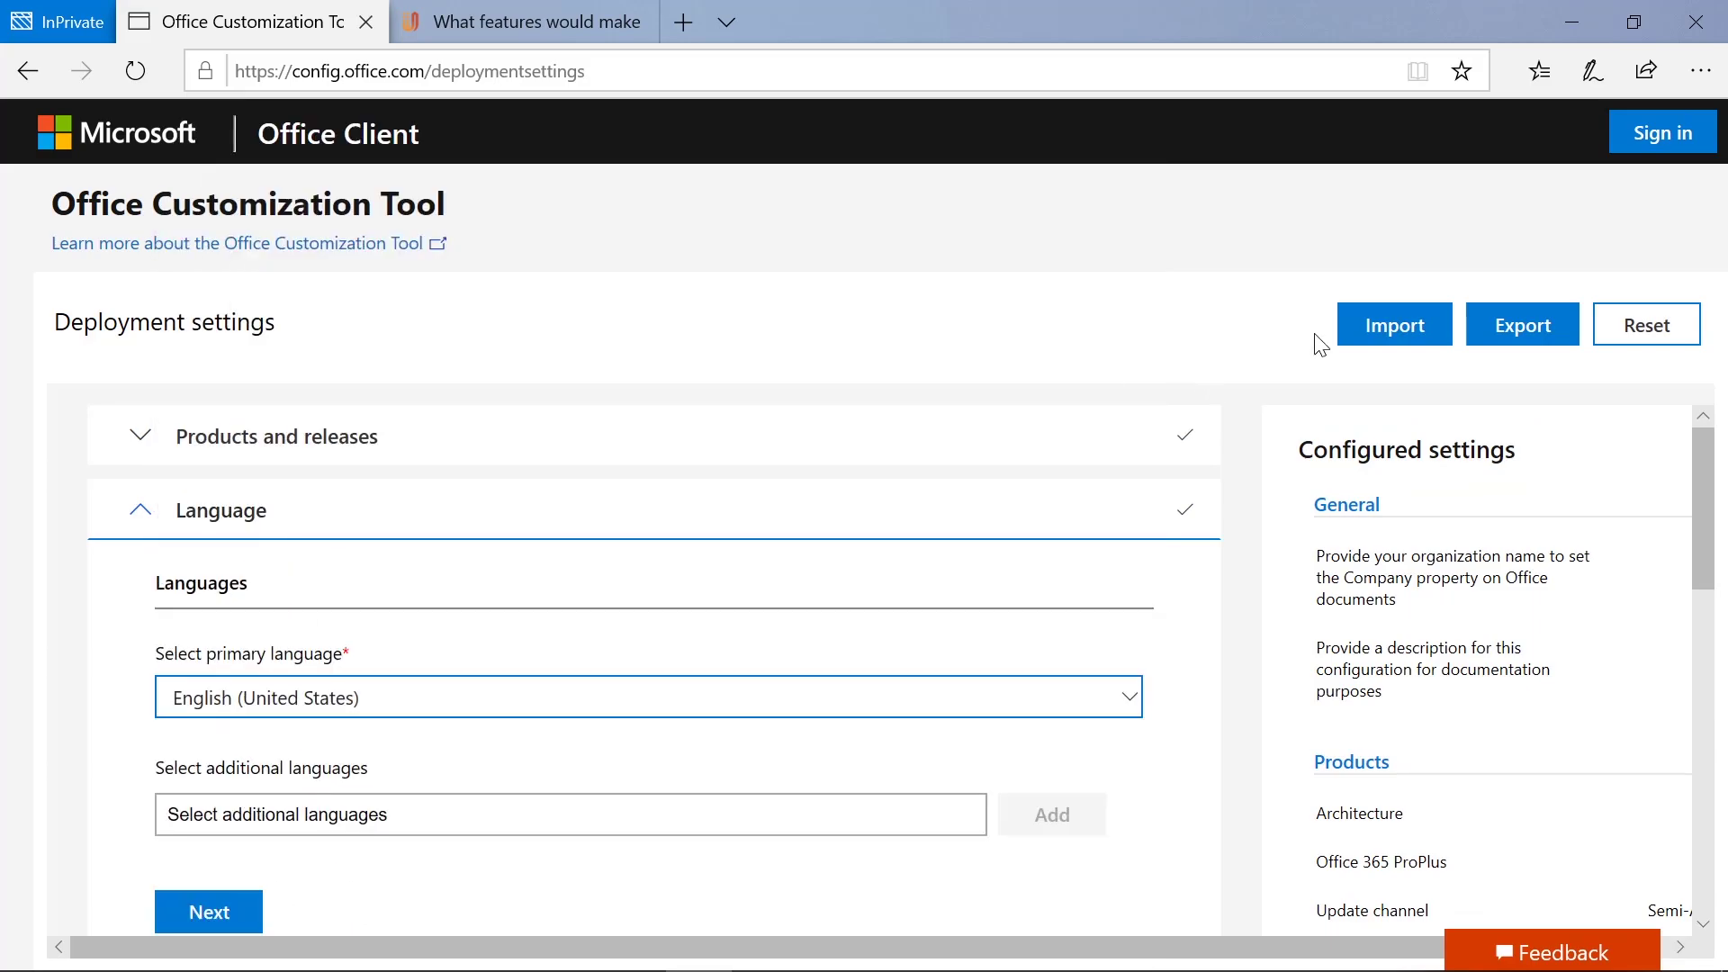
# - Accept the license terms and export the configuration to an XML file named Configuration
pyautogui.click(1528, 325)
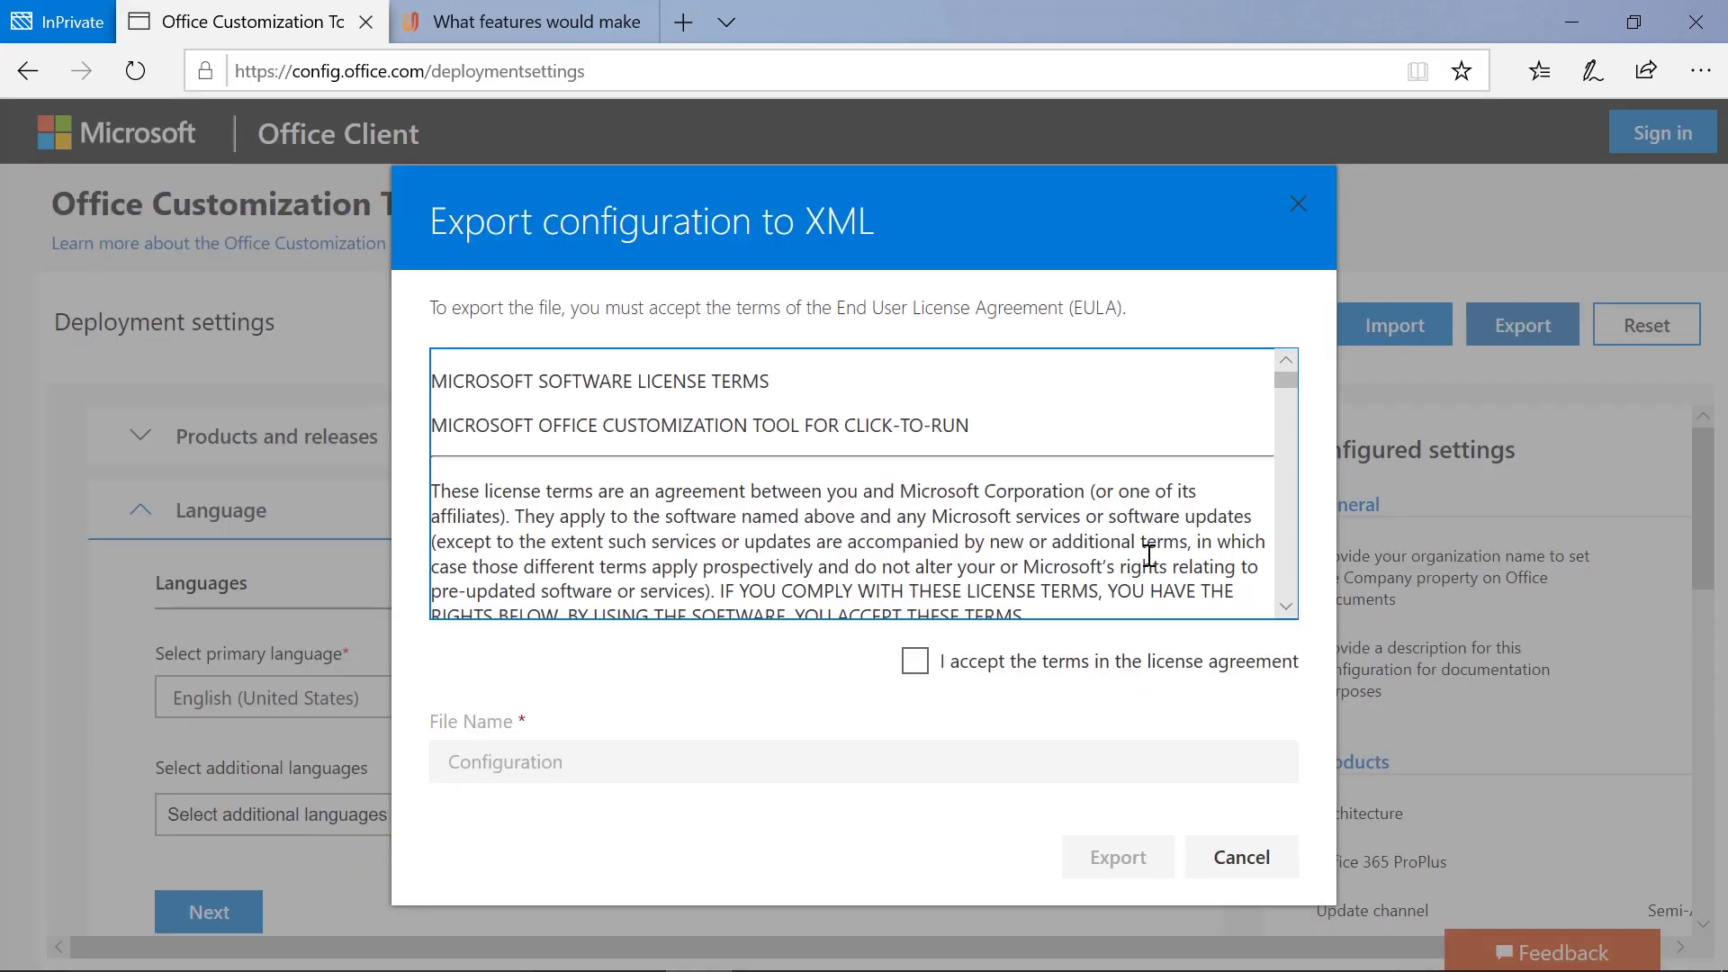
pyautogui.click(915, 662)
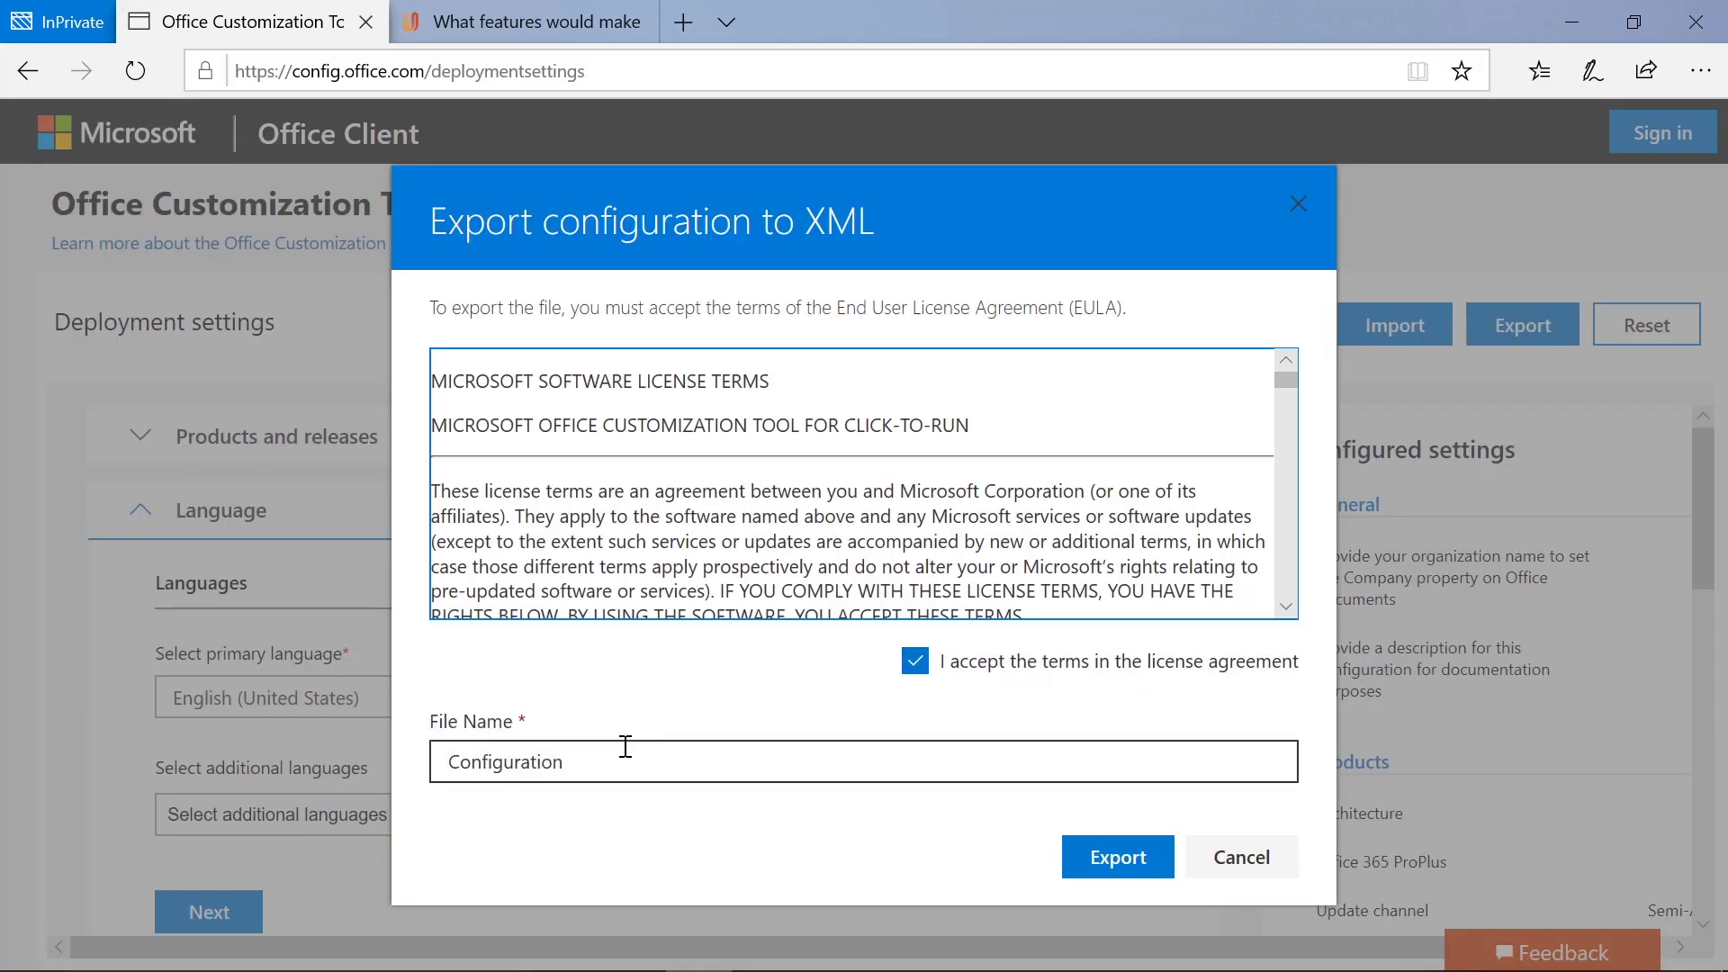
pyautogui.click(1119, 858)
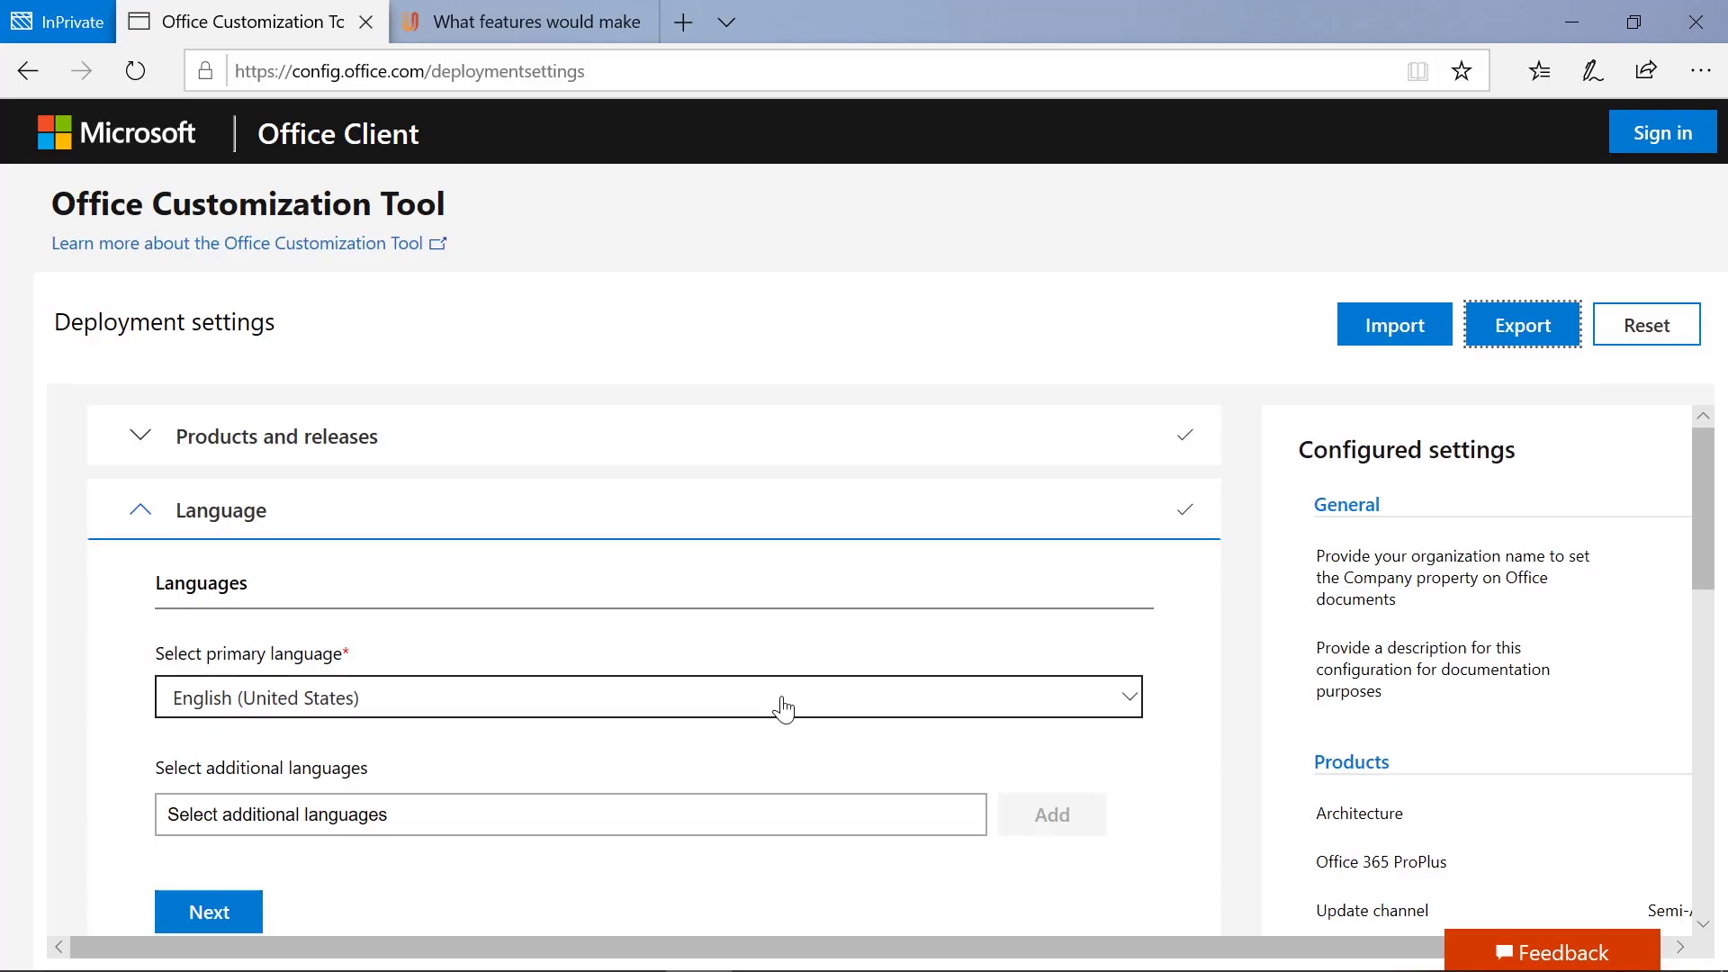
# - Return to the service's start page to sign in, and open the HR Devices configuration
pyautogui.click(14, 84)
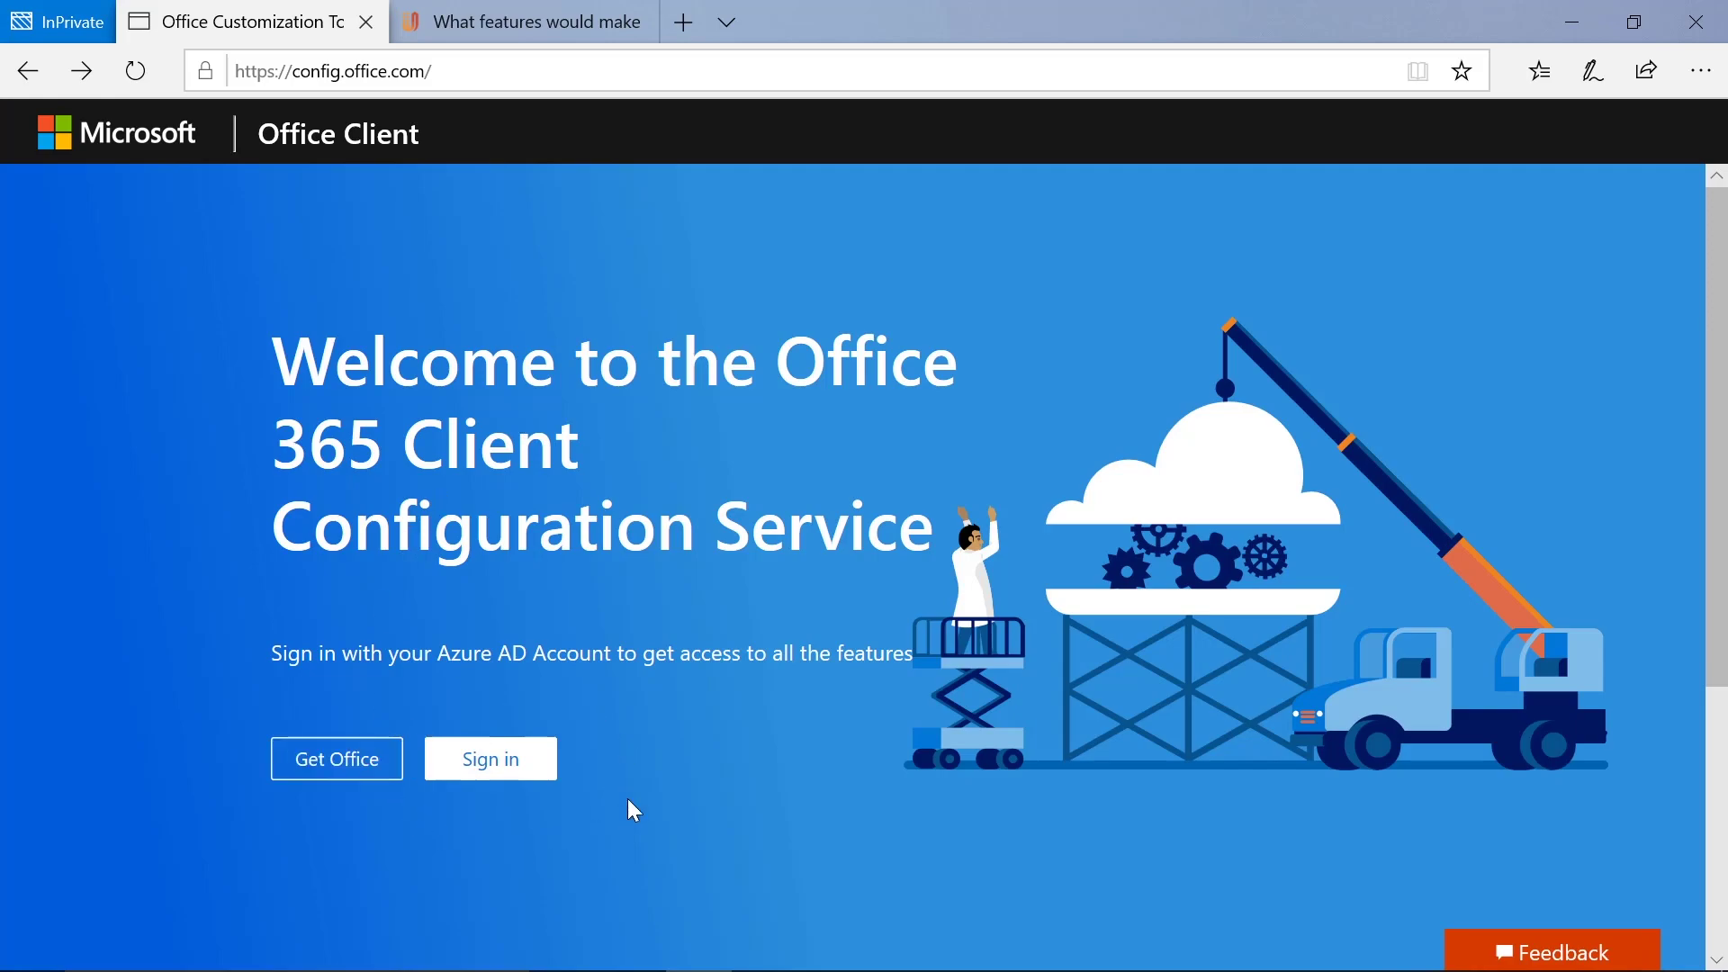
pyautogui.click(523, 766)
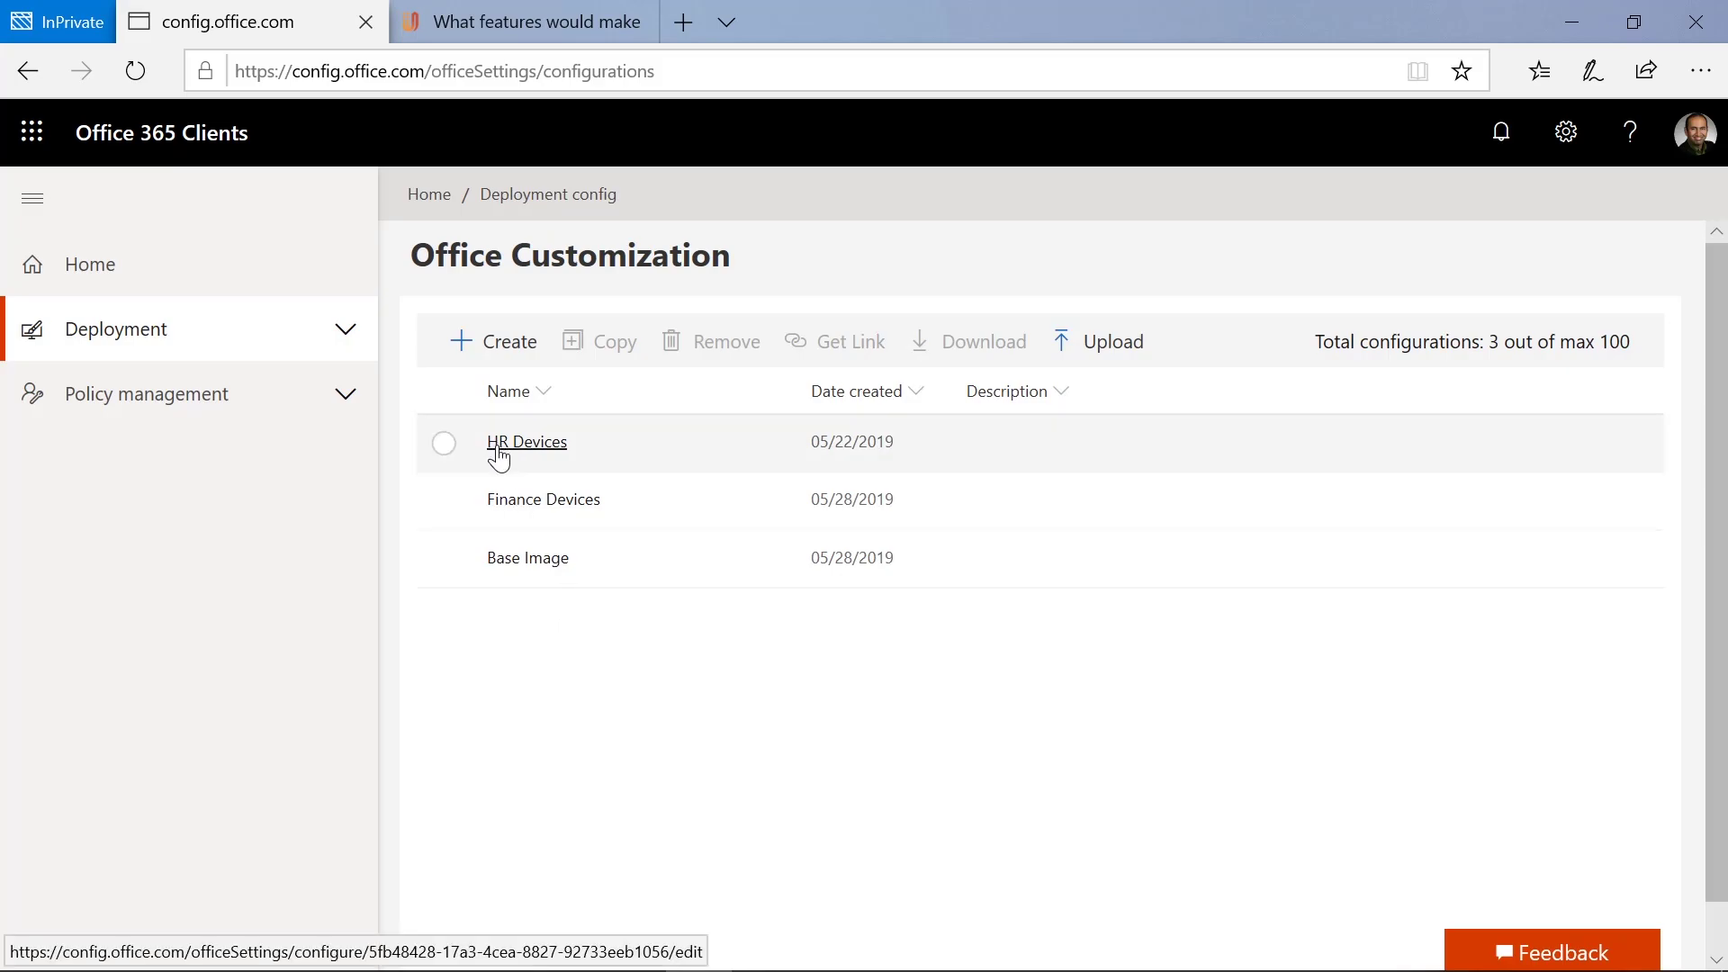
pyautogui.click(527, 442)
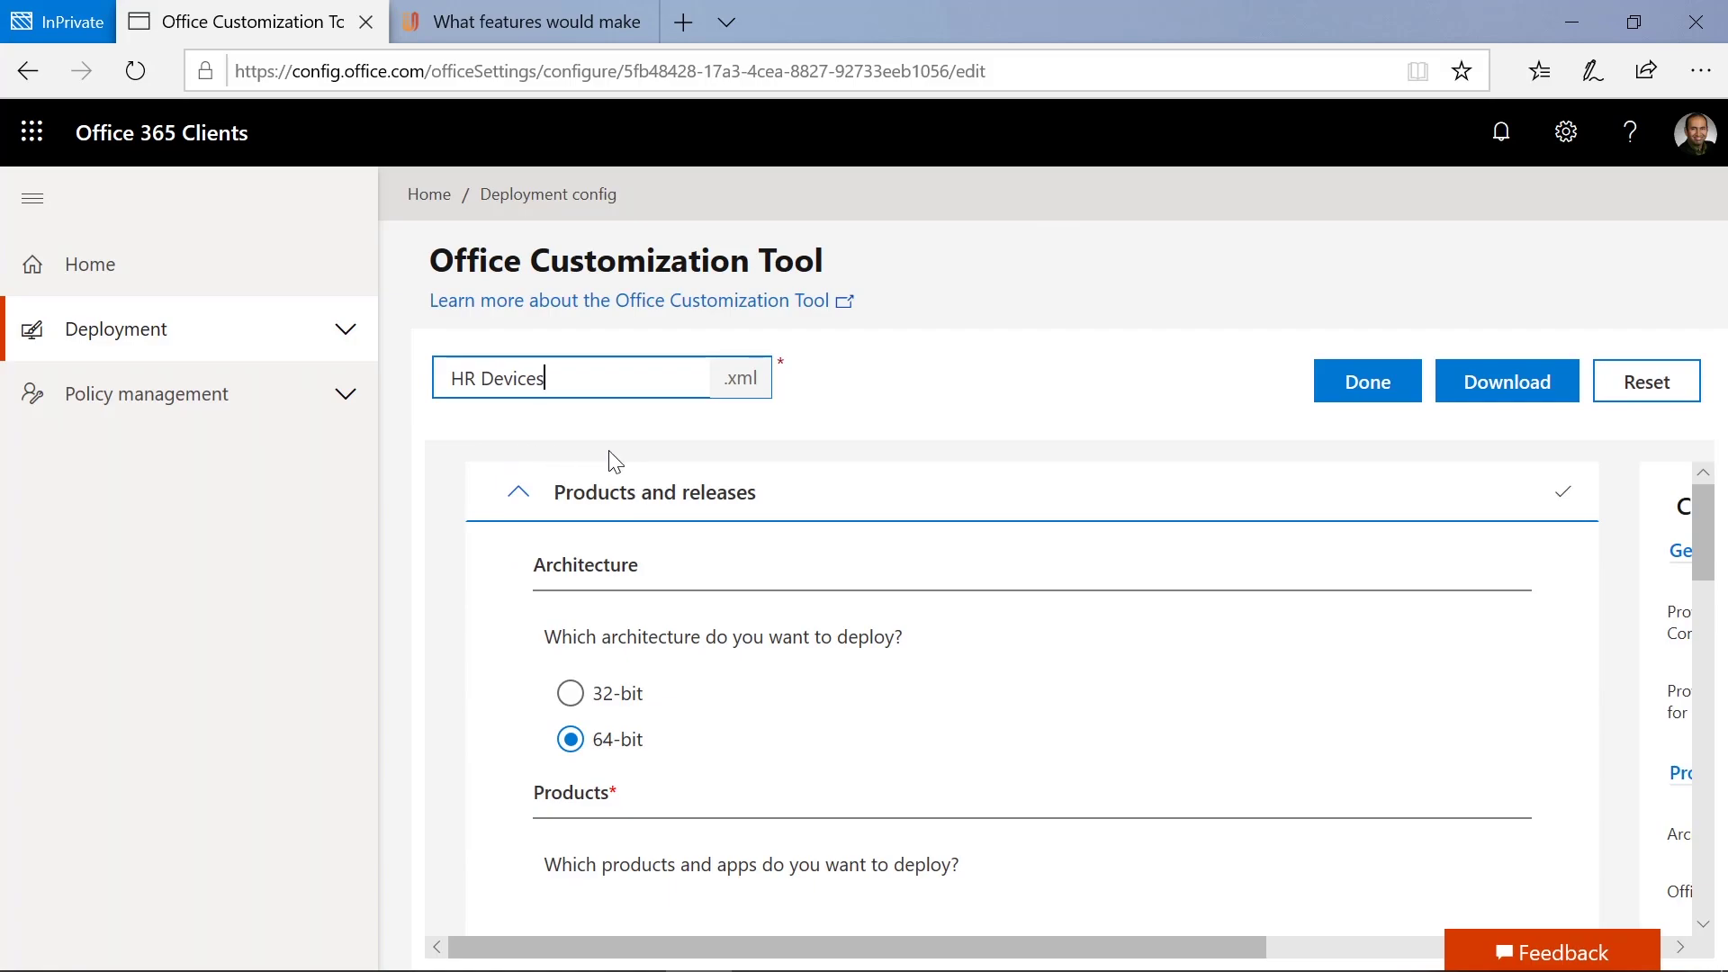
# - Add Visio Online Plan 2 to the HR Devices configuration and finish editing it
pyautogui.scroll(-3, 722, 531)
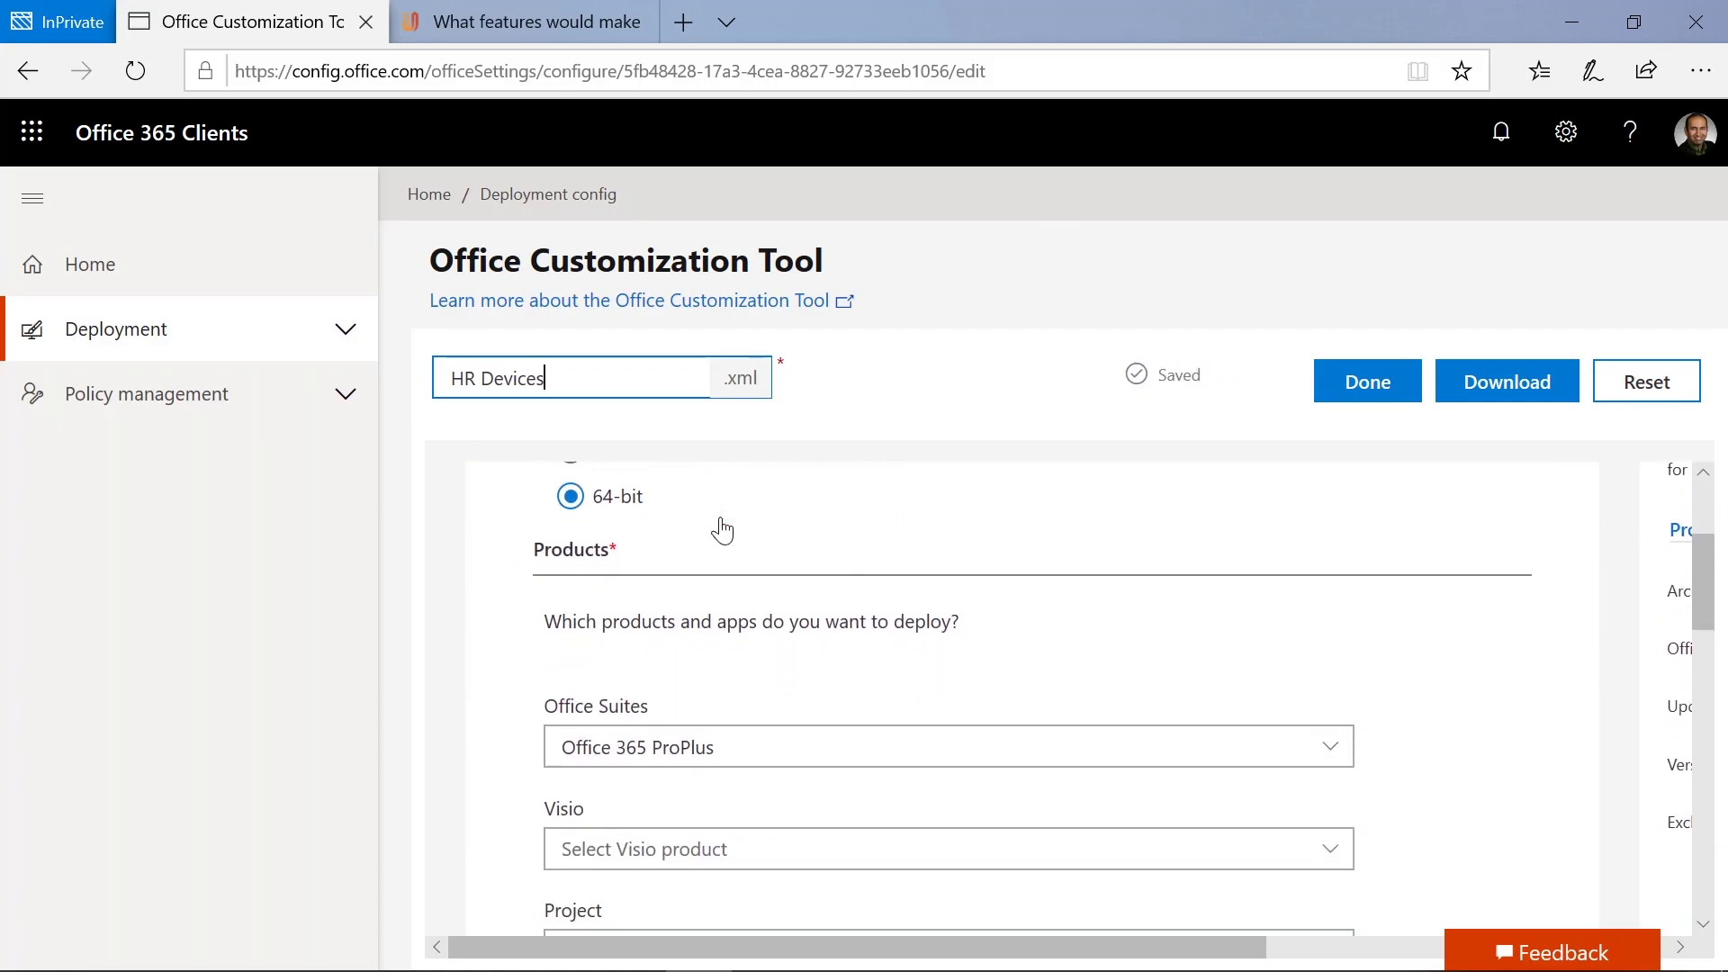
pyautogui.scroll(-2, 721, 530)
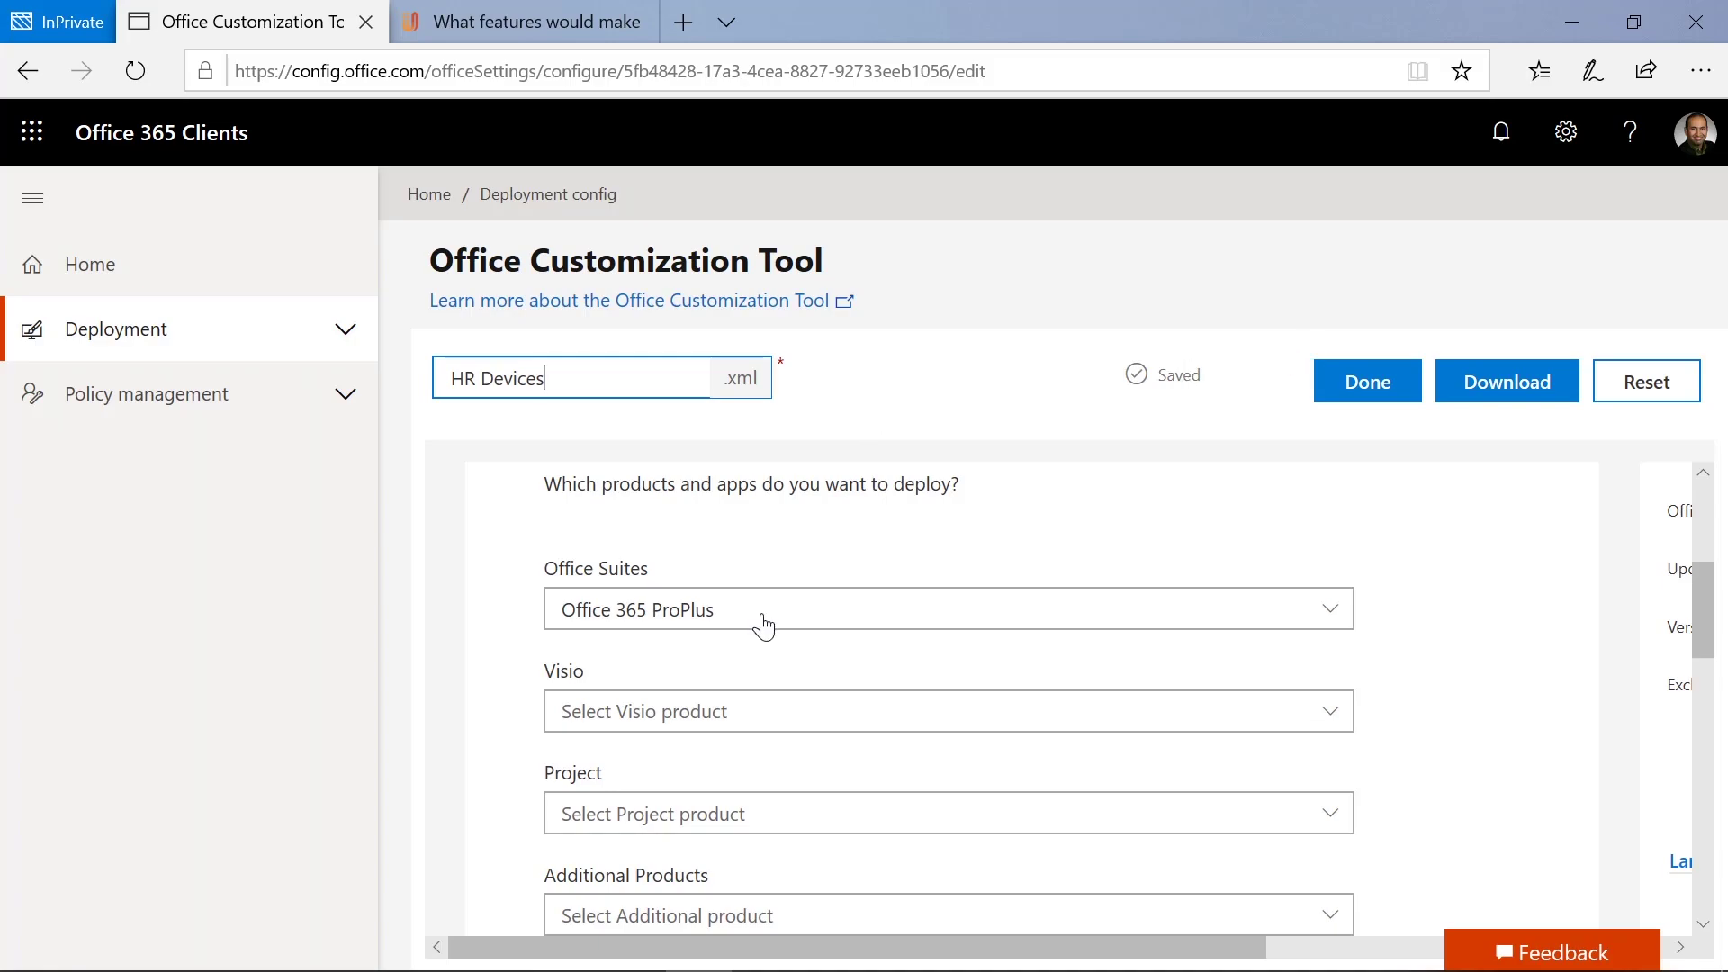
pyautogui.click(696, 711)
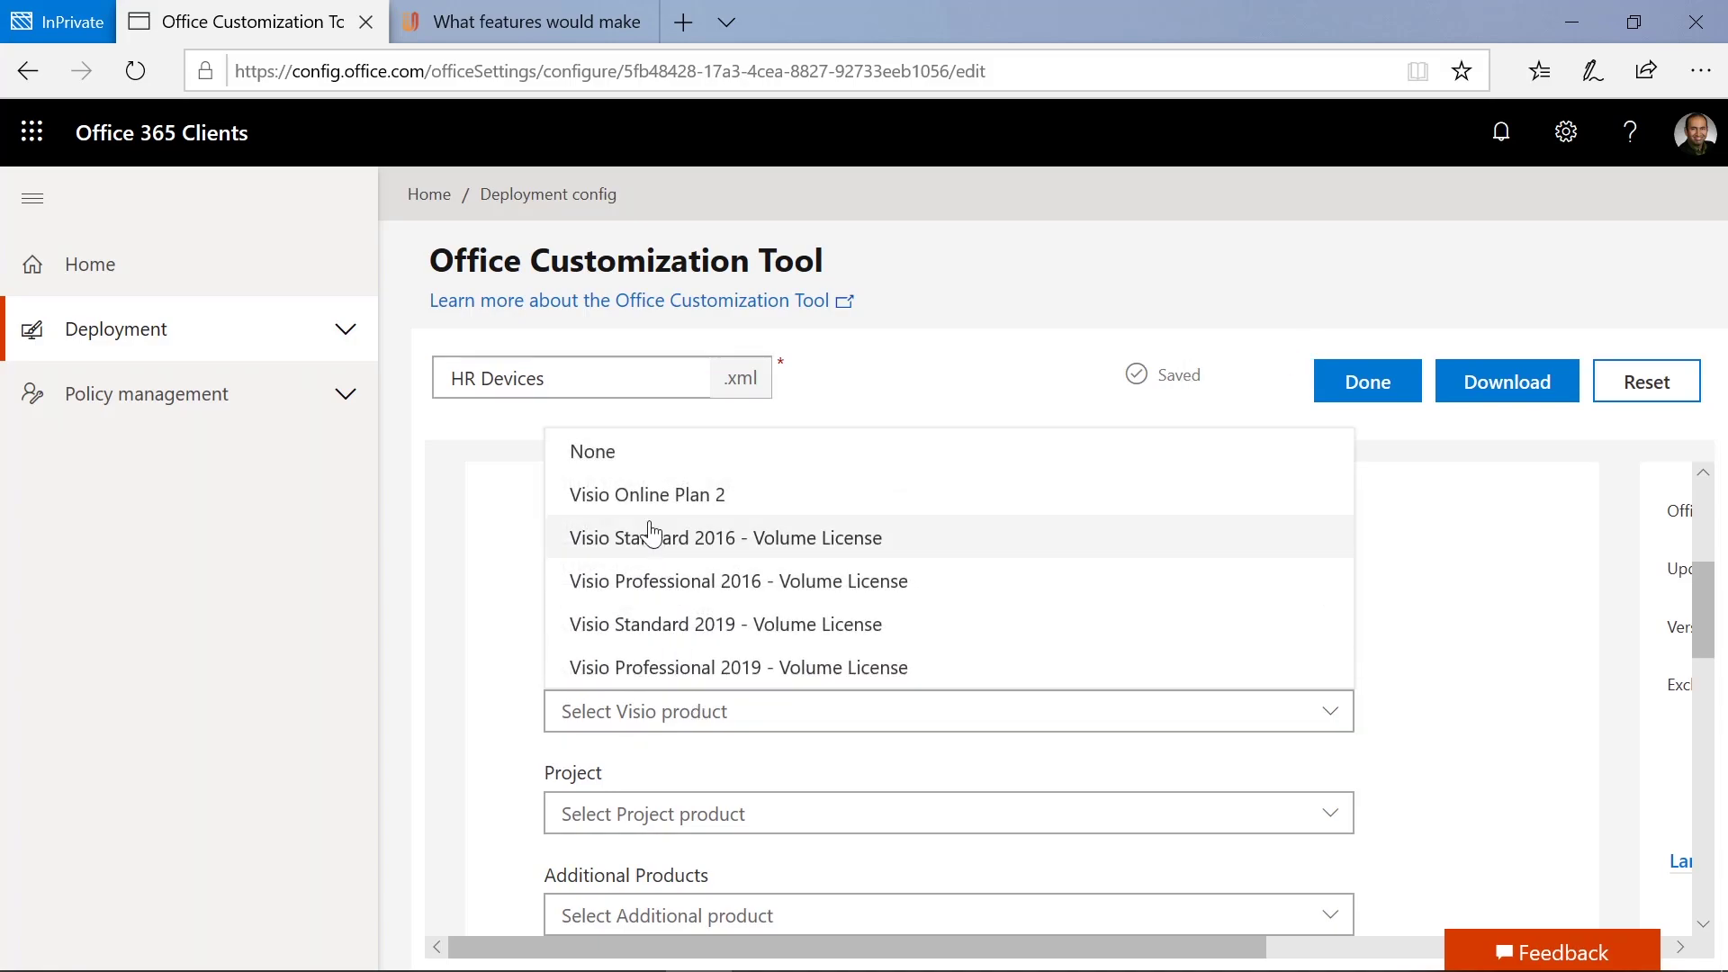
pyautogui.click(637, 494)
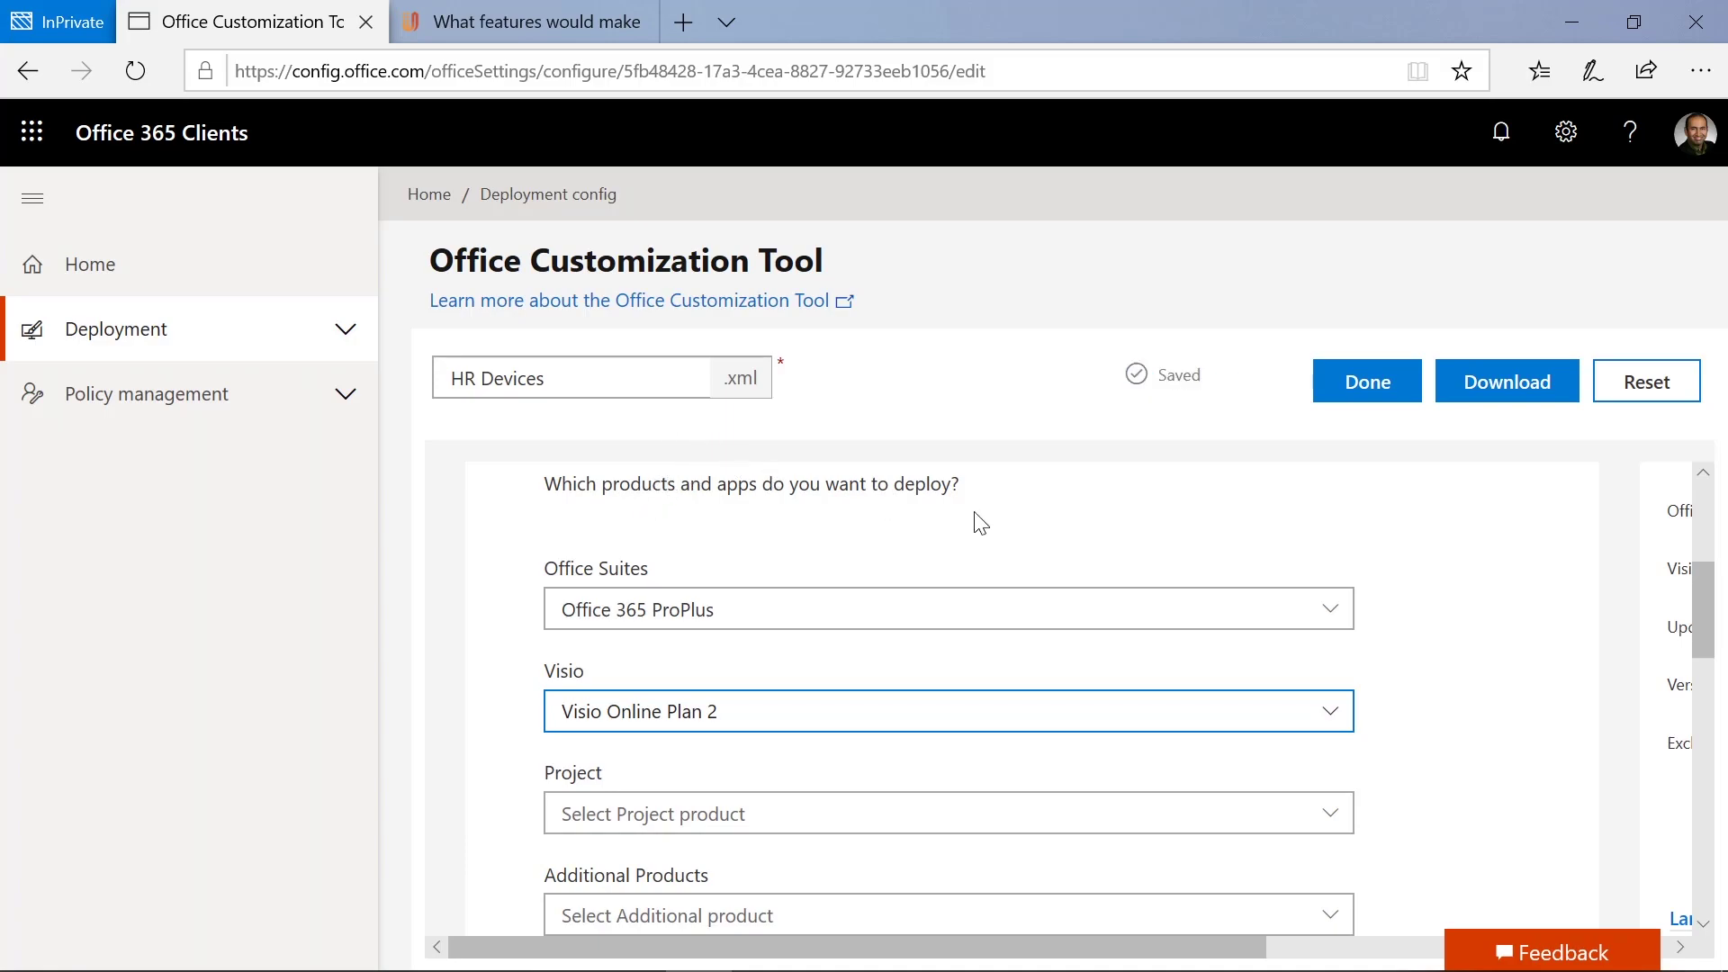
pyautogui.click(1367, 383)
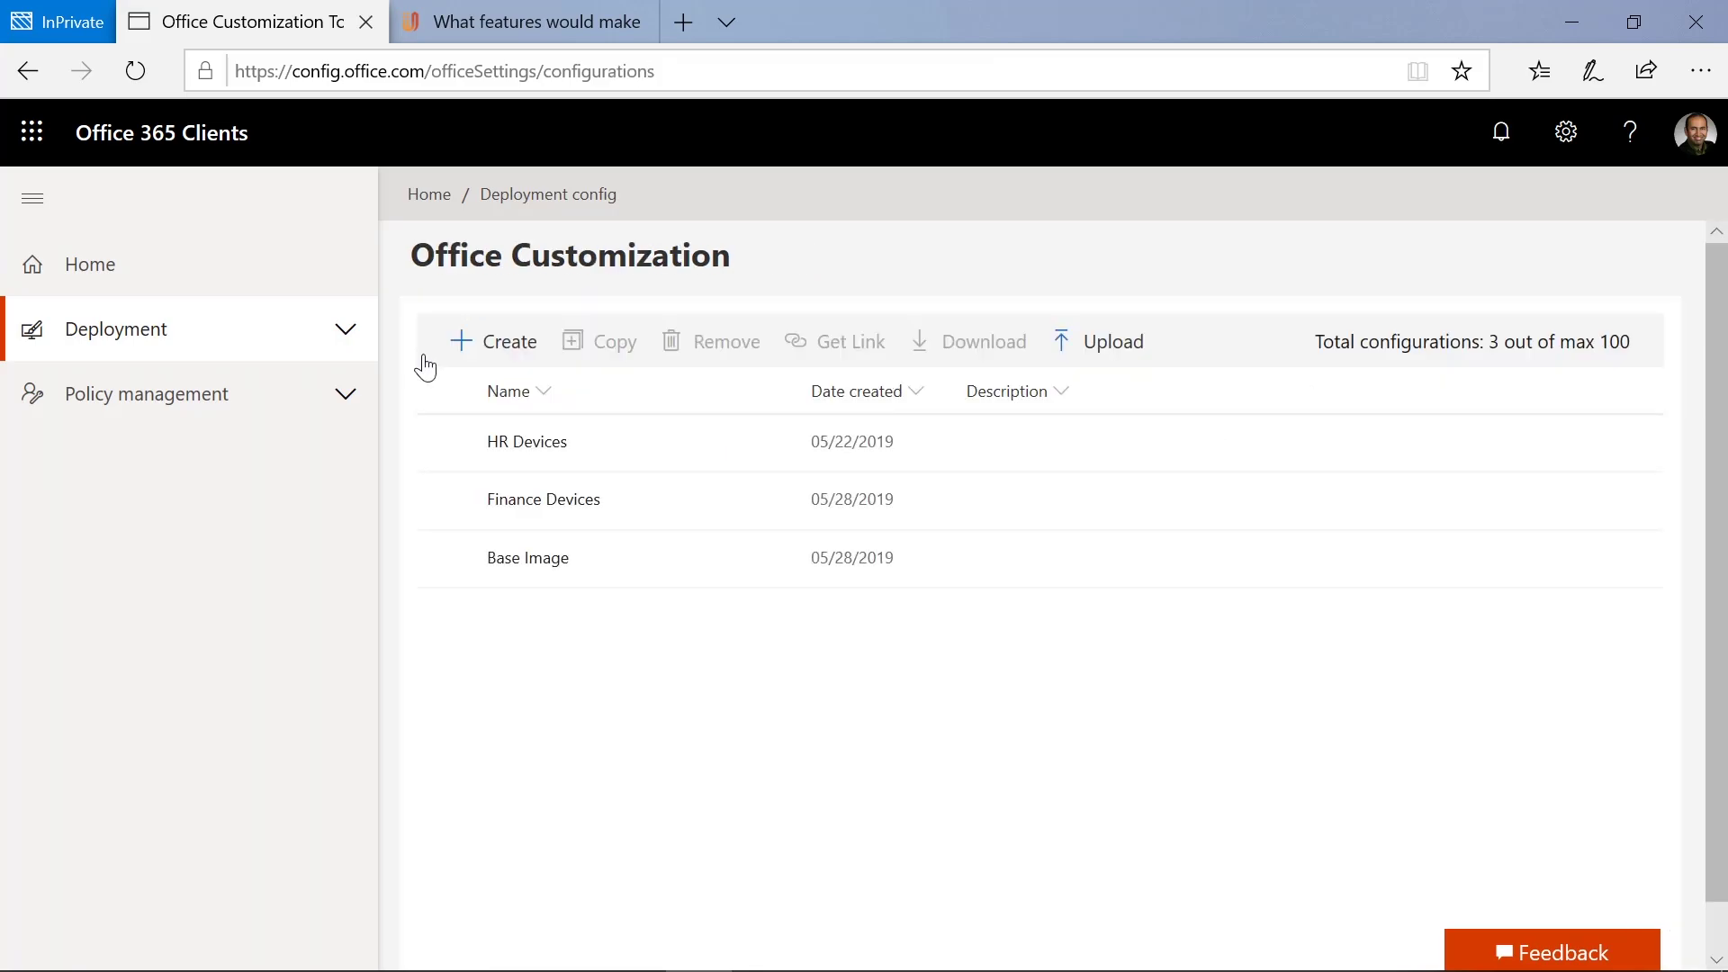
# - Reopen the HR Devices configuration to check its download option, and return to the configuration list
pyautogui.click(510, 445)
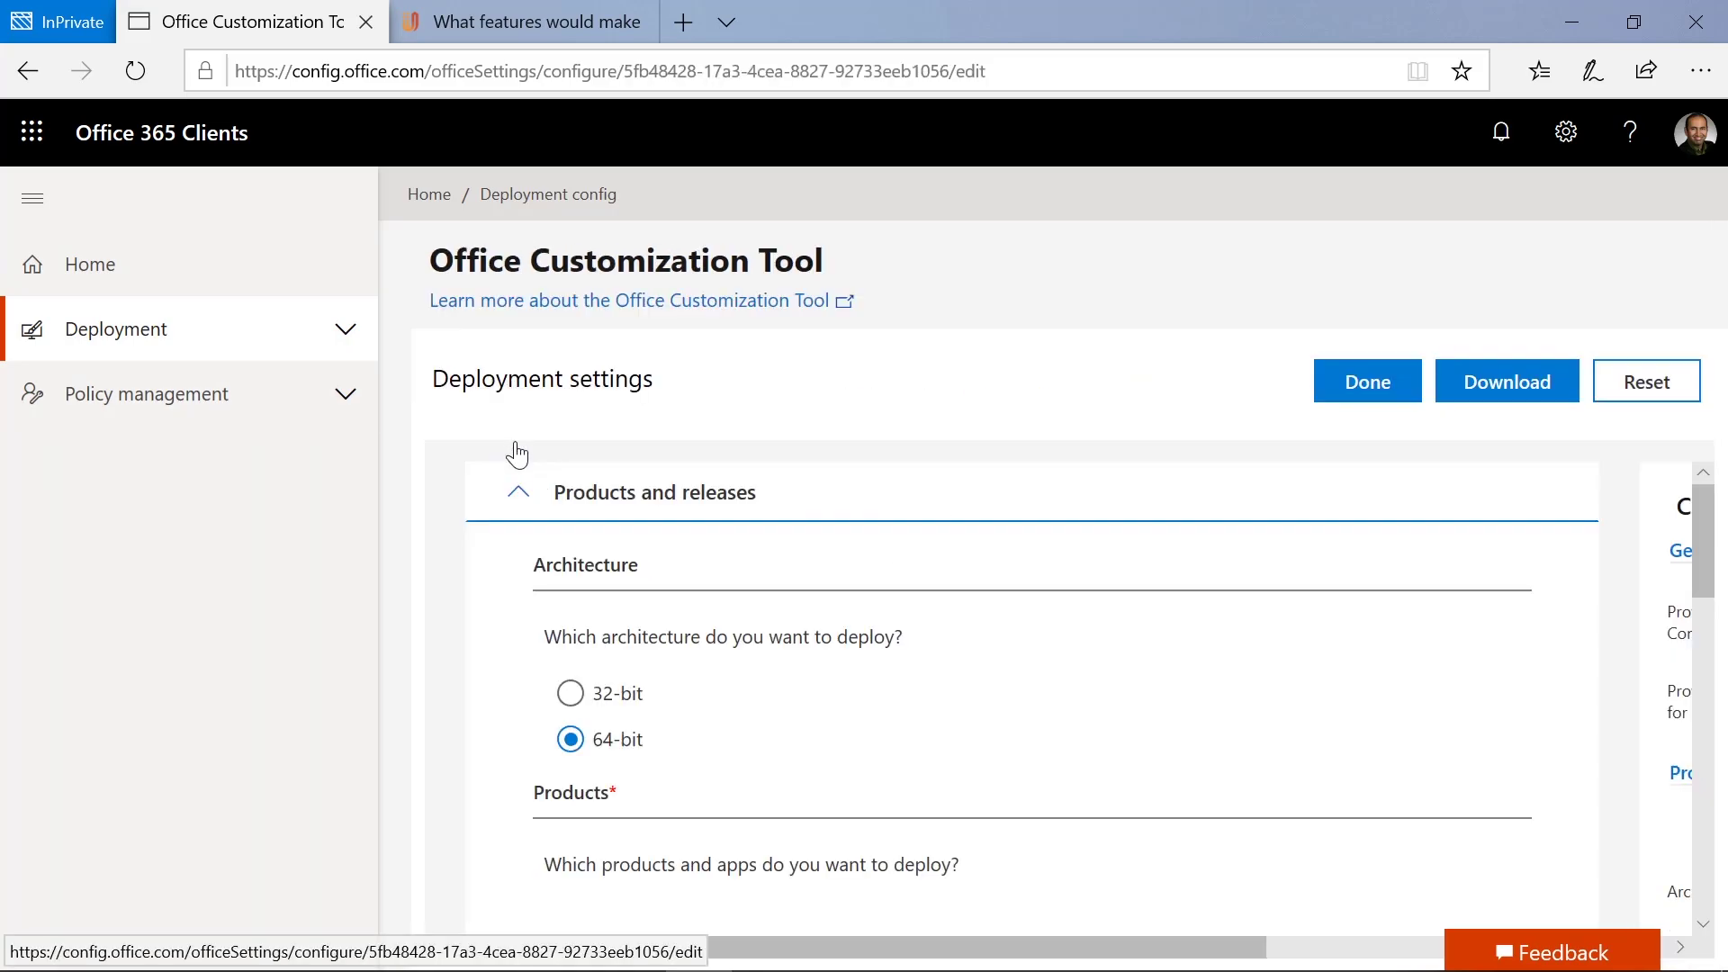
pyautogui.click(1502, 396)
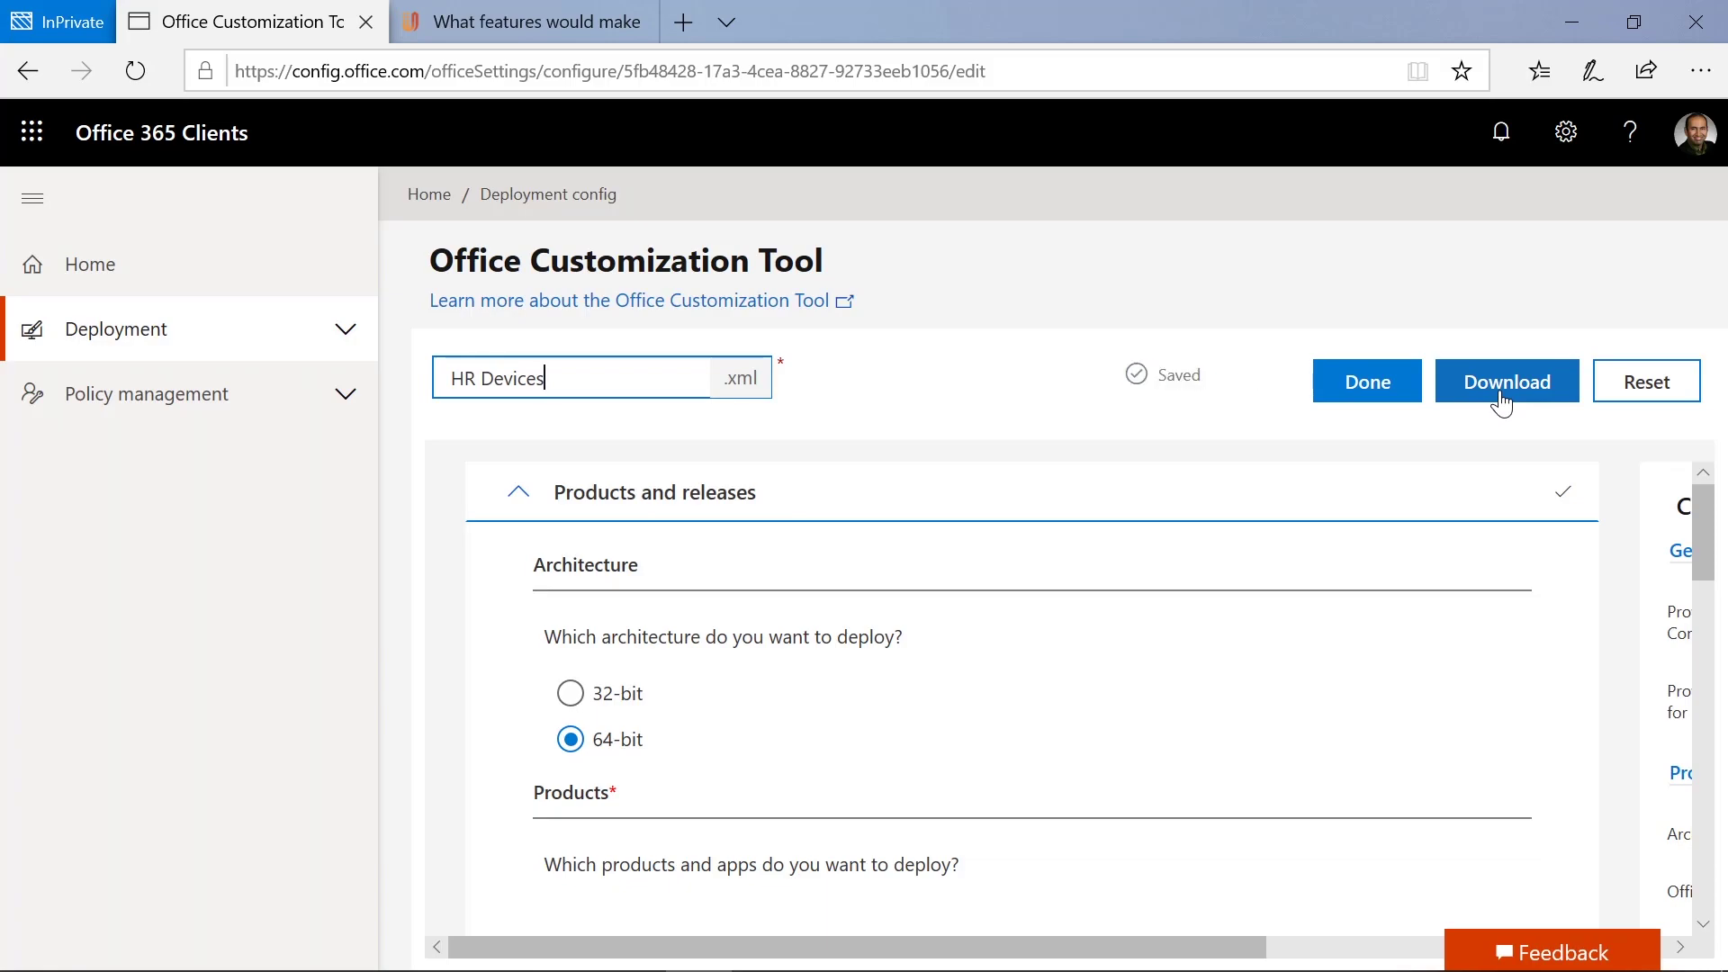
pyautogui.click(1395, 396)
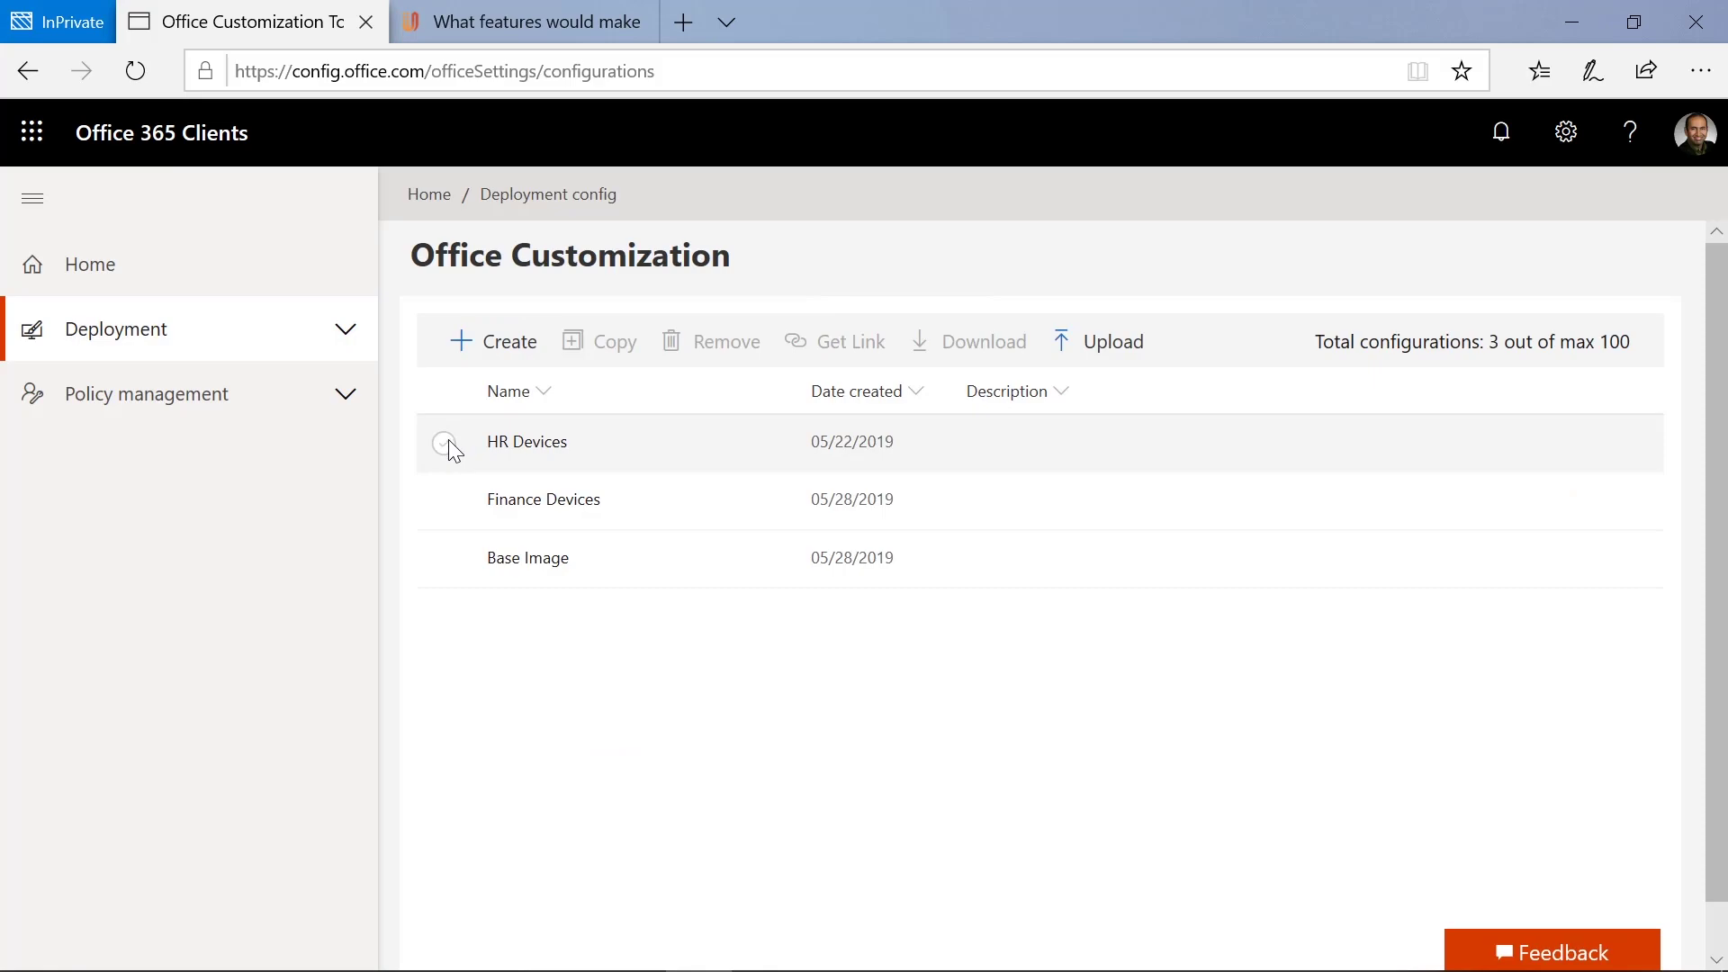
pyautogui.click(448, 442)
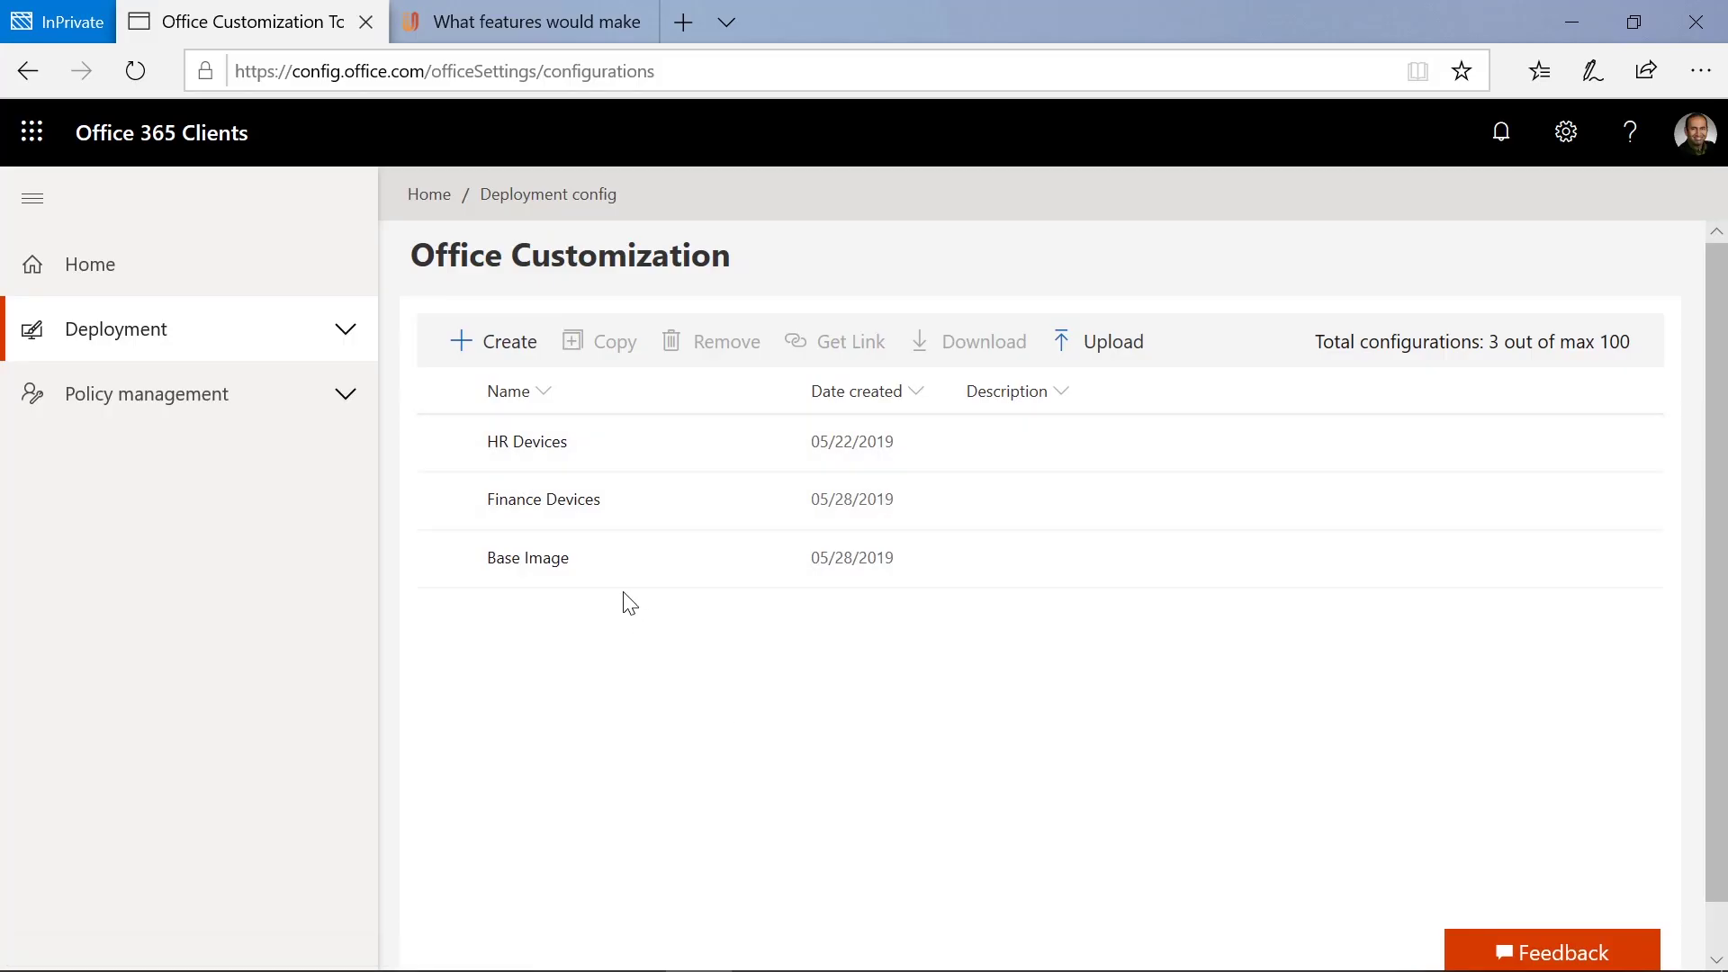
# - Duplicate the Base Image configuration and rename the copy as Sales devices
pyautogui.click(439, 563)
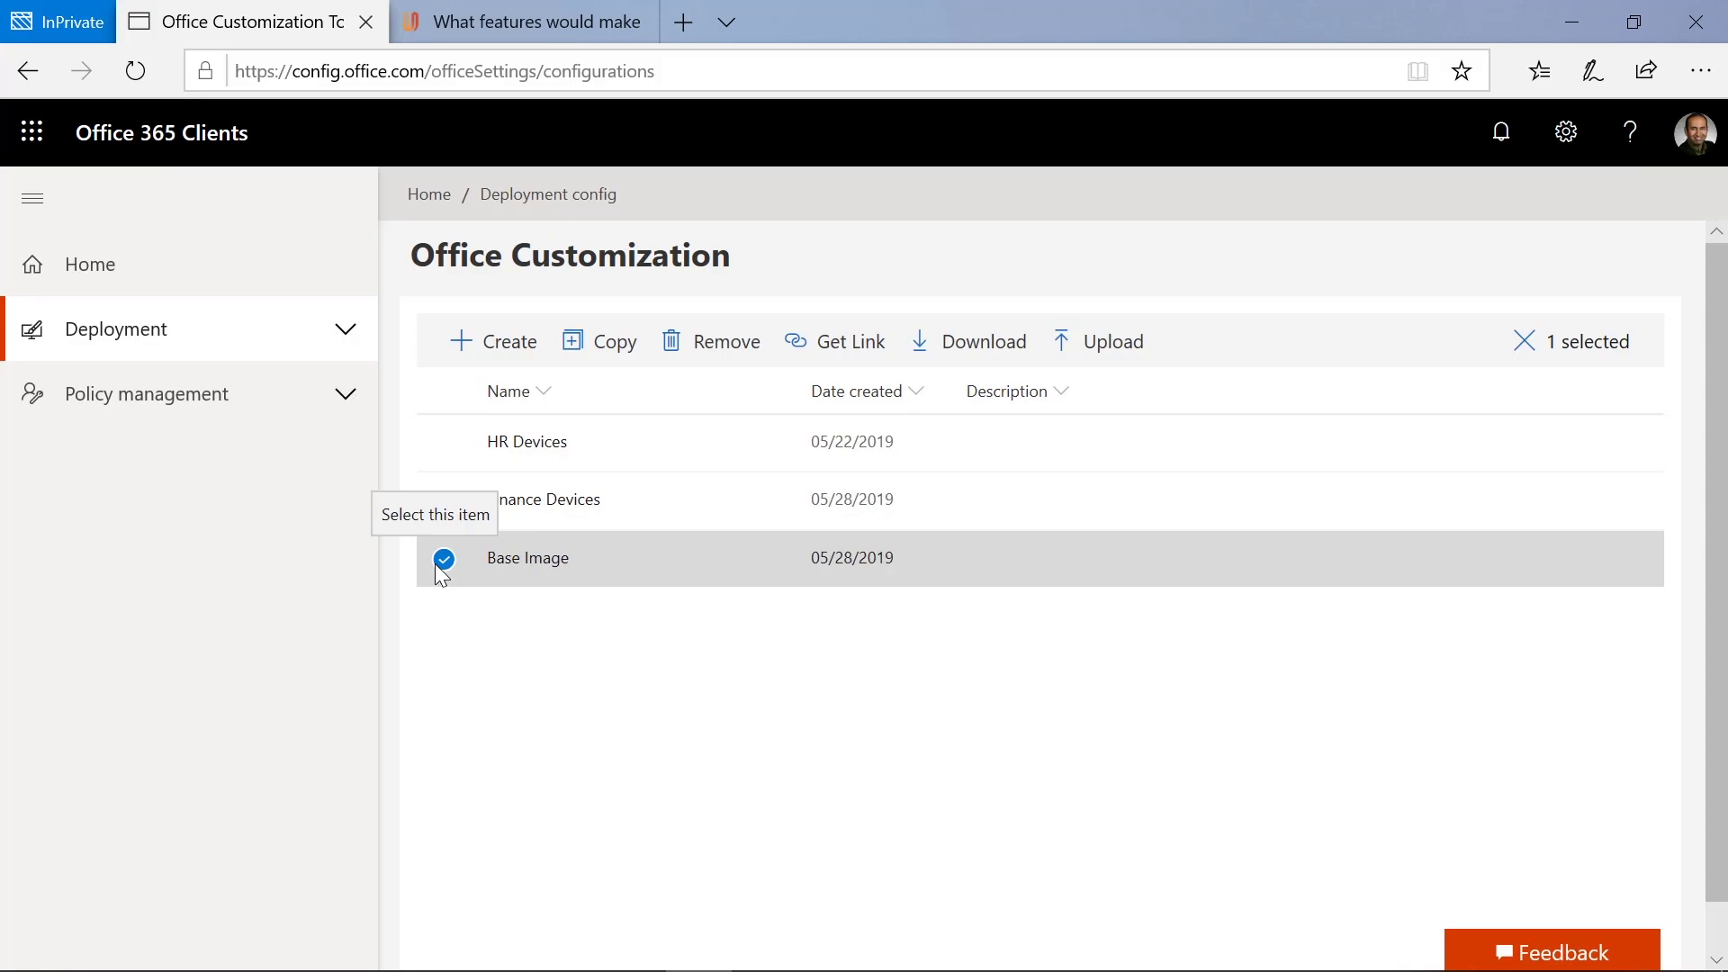
pyautogui.click(616, 352)
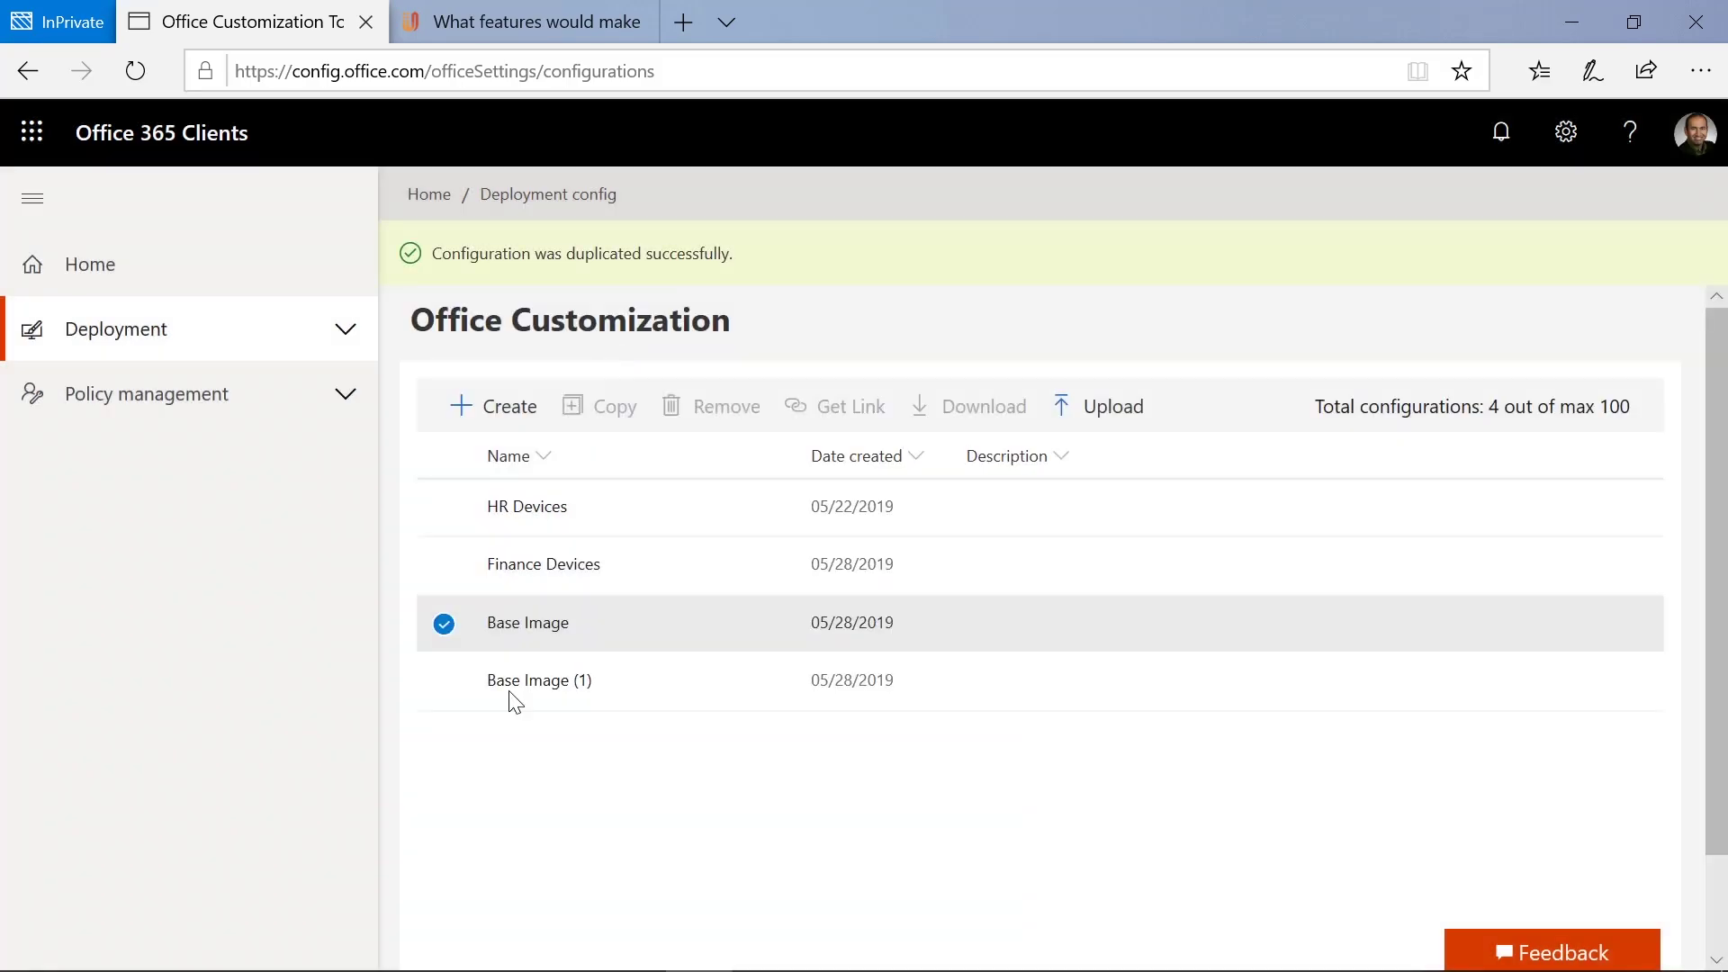
pyautogui.click(526, 681)
pyautogui.click(605, 379)
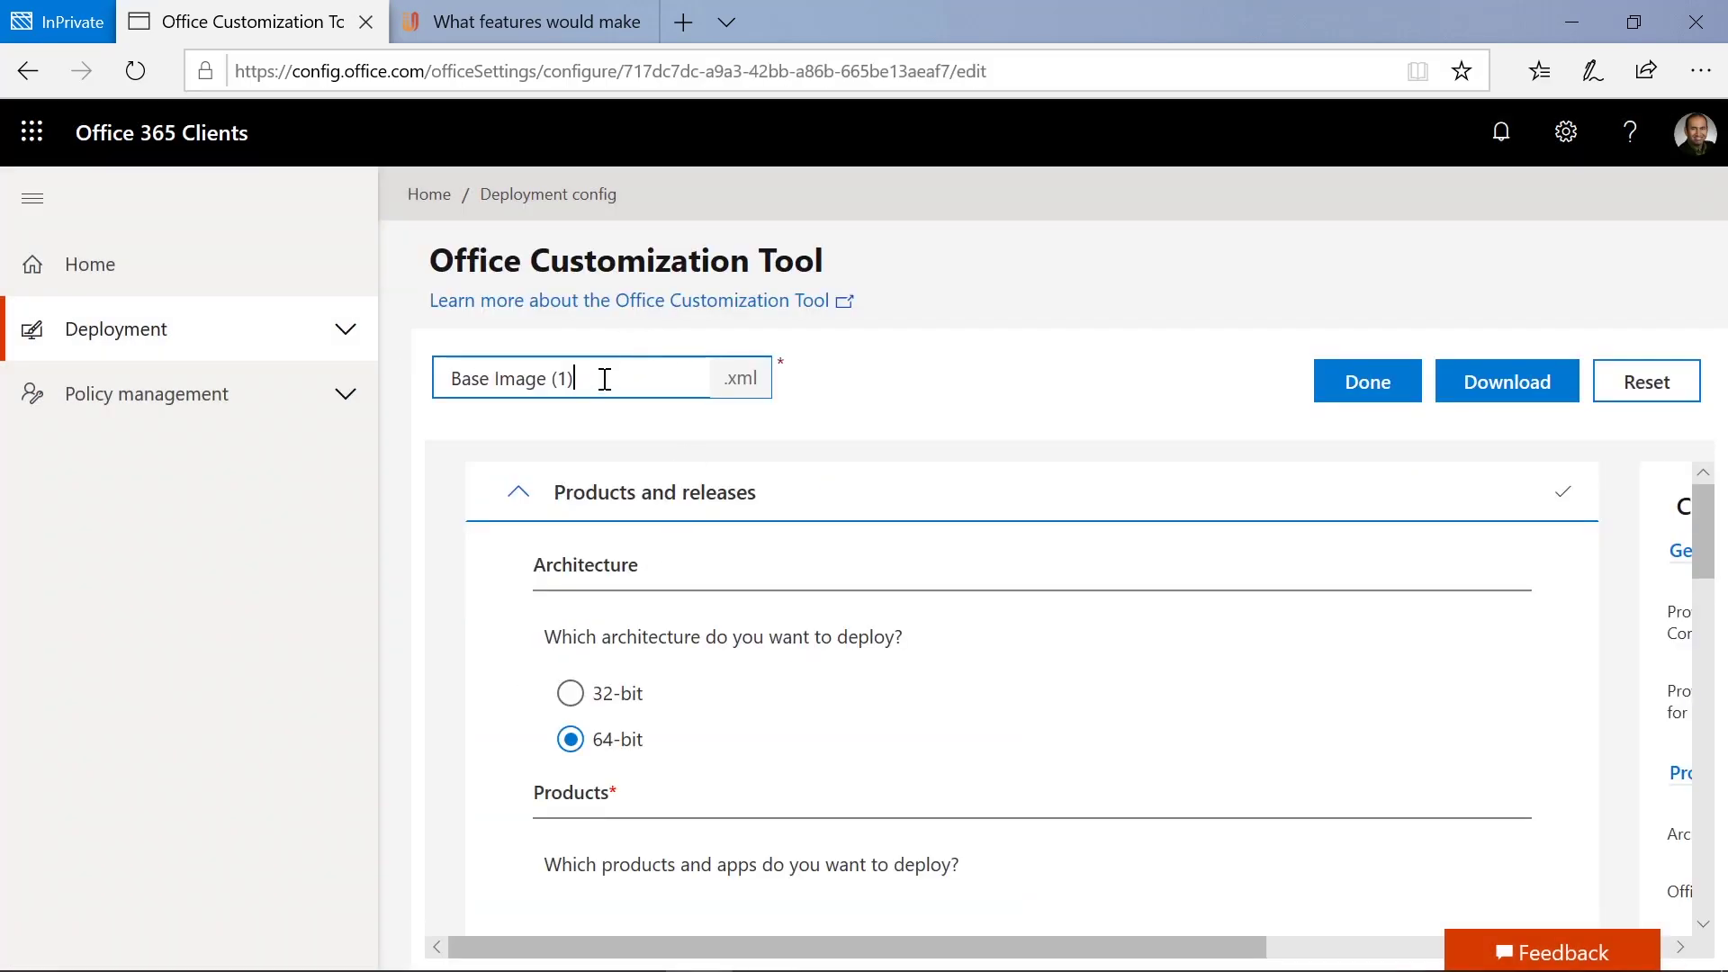
pyautogui.press('BackSpace')
pyautogui.press('BackSpace')
pyautogui.press('BackSpace')
pyautogui.press('BackSpace')
pyautogui.press('BackSpace')
pyautogui.press('BackSpace')
pyautogui.press('BackSpace')
pyautogui.press('BackSpace')
pyautogui.write('Sa')
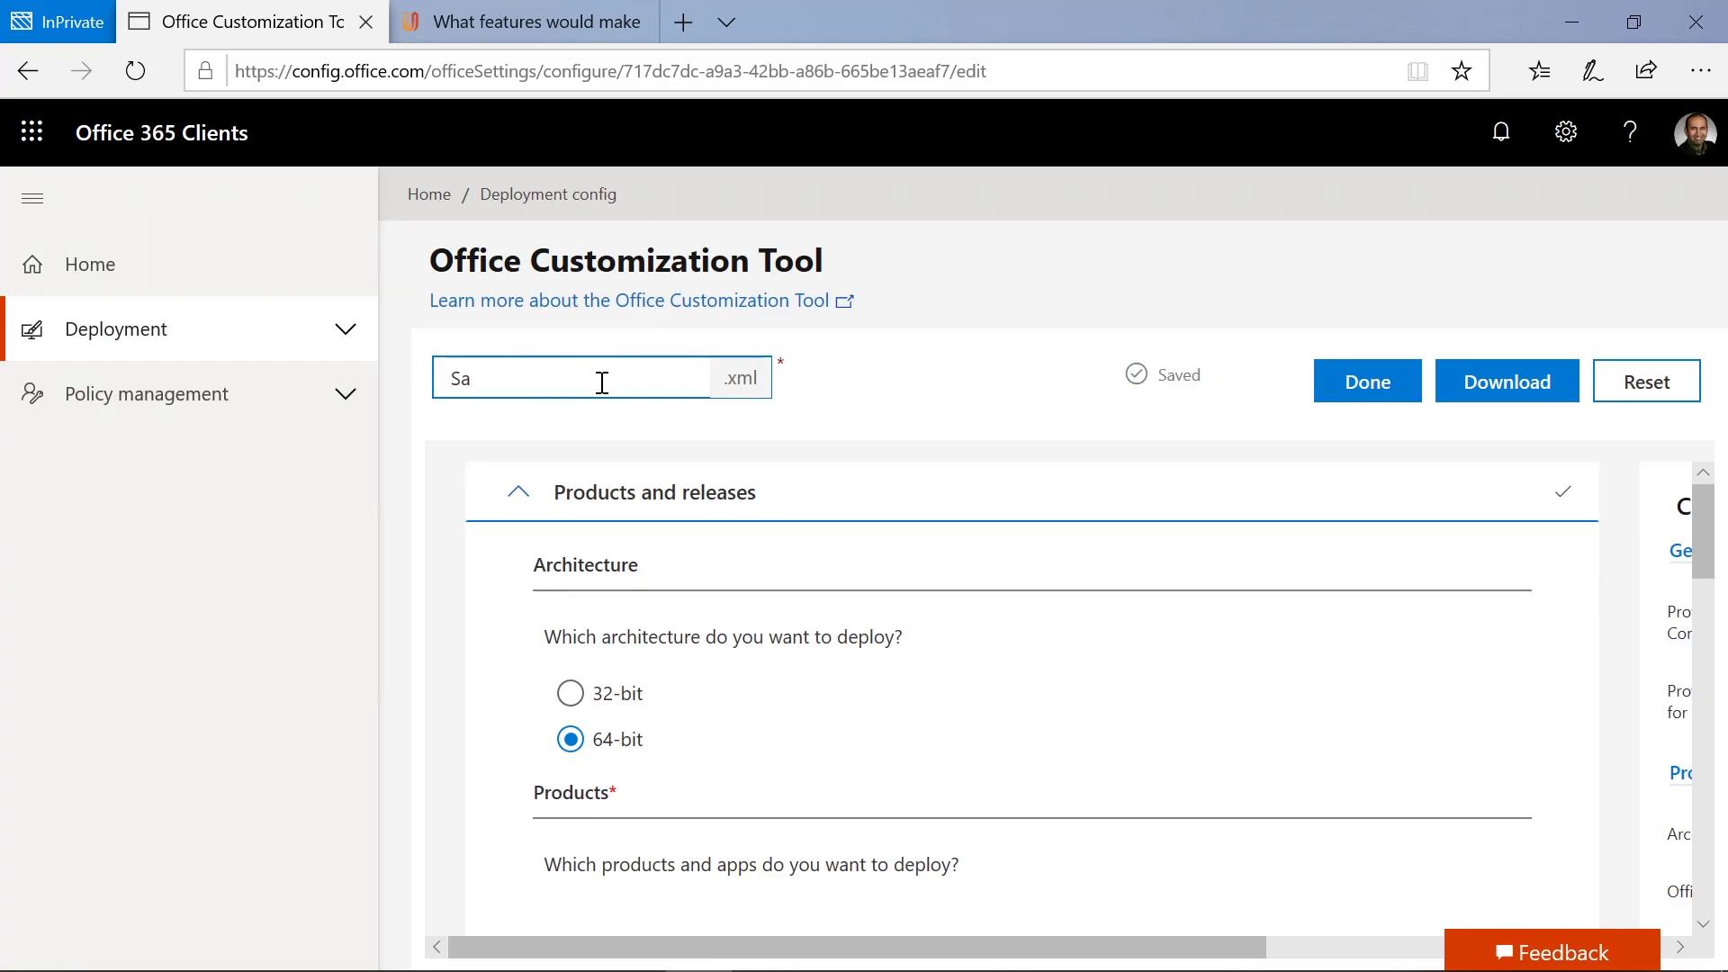
pyautogui.write('les devices')
pyautogui.click(1370, 389)
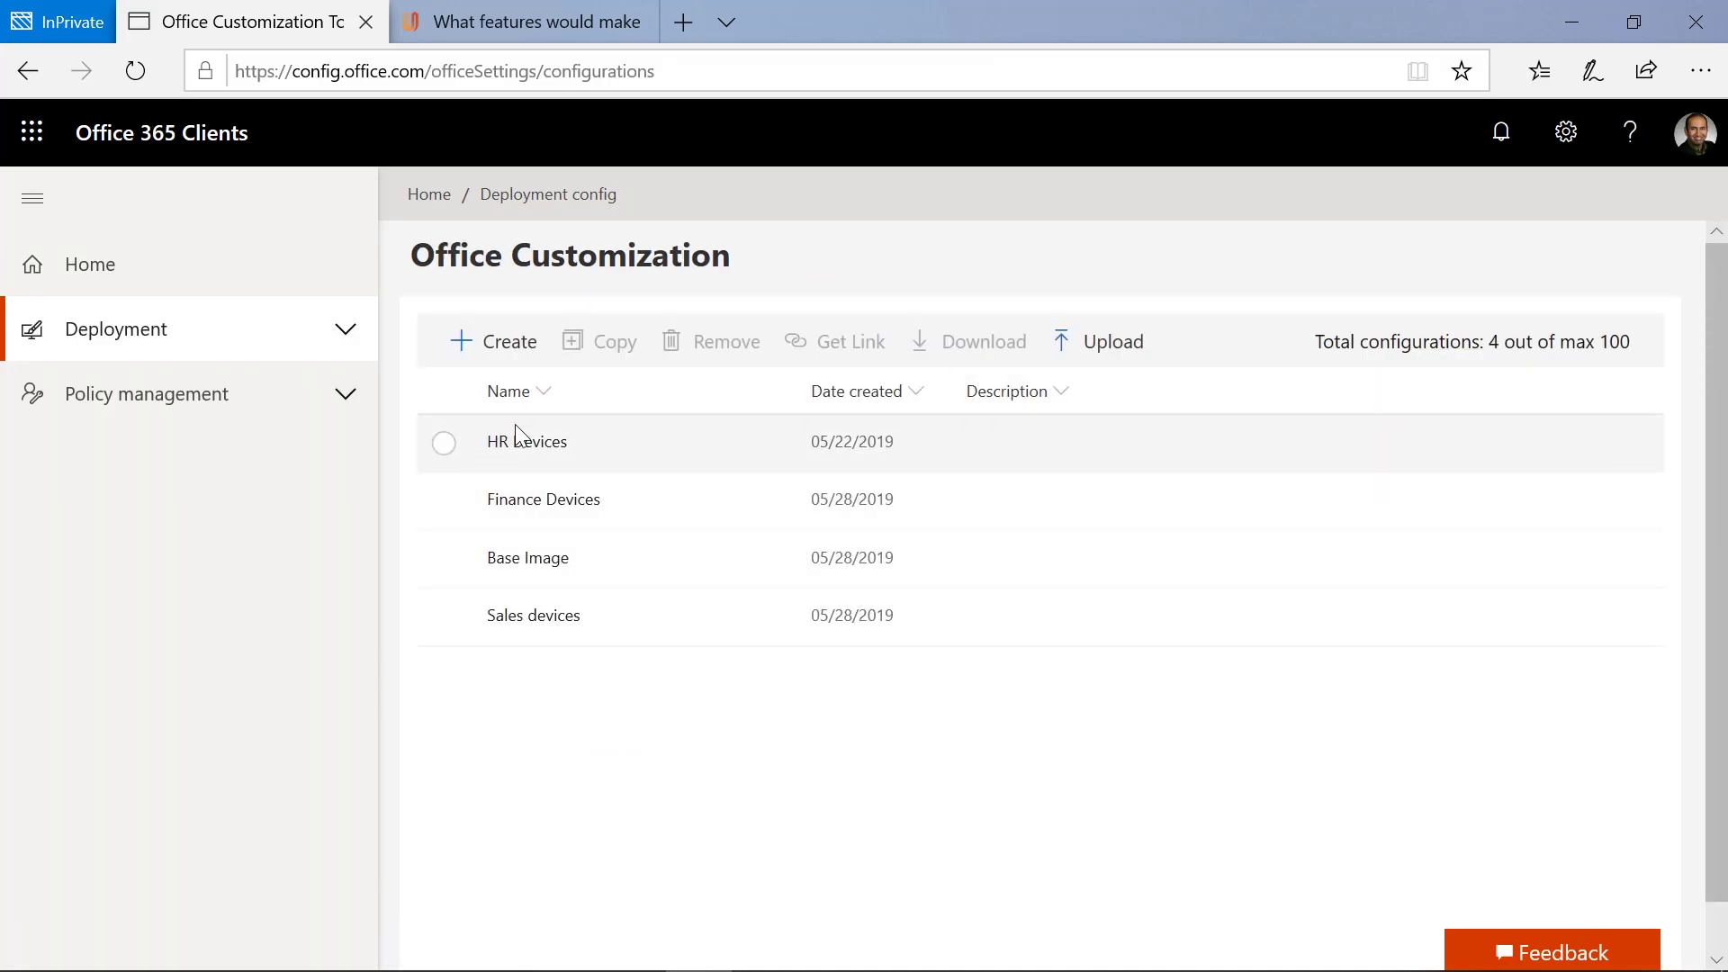
# - Get the link of the Base Image configuration and copy it
pyautogui.click(445, 439)
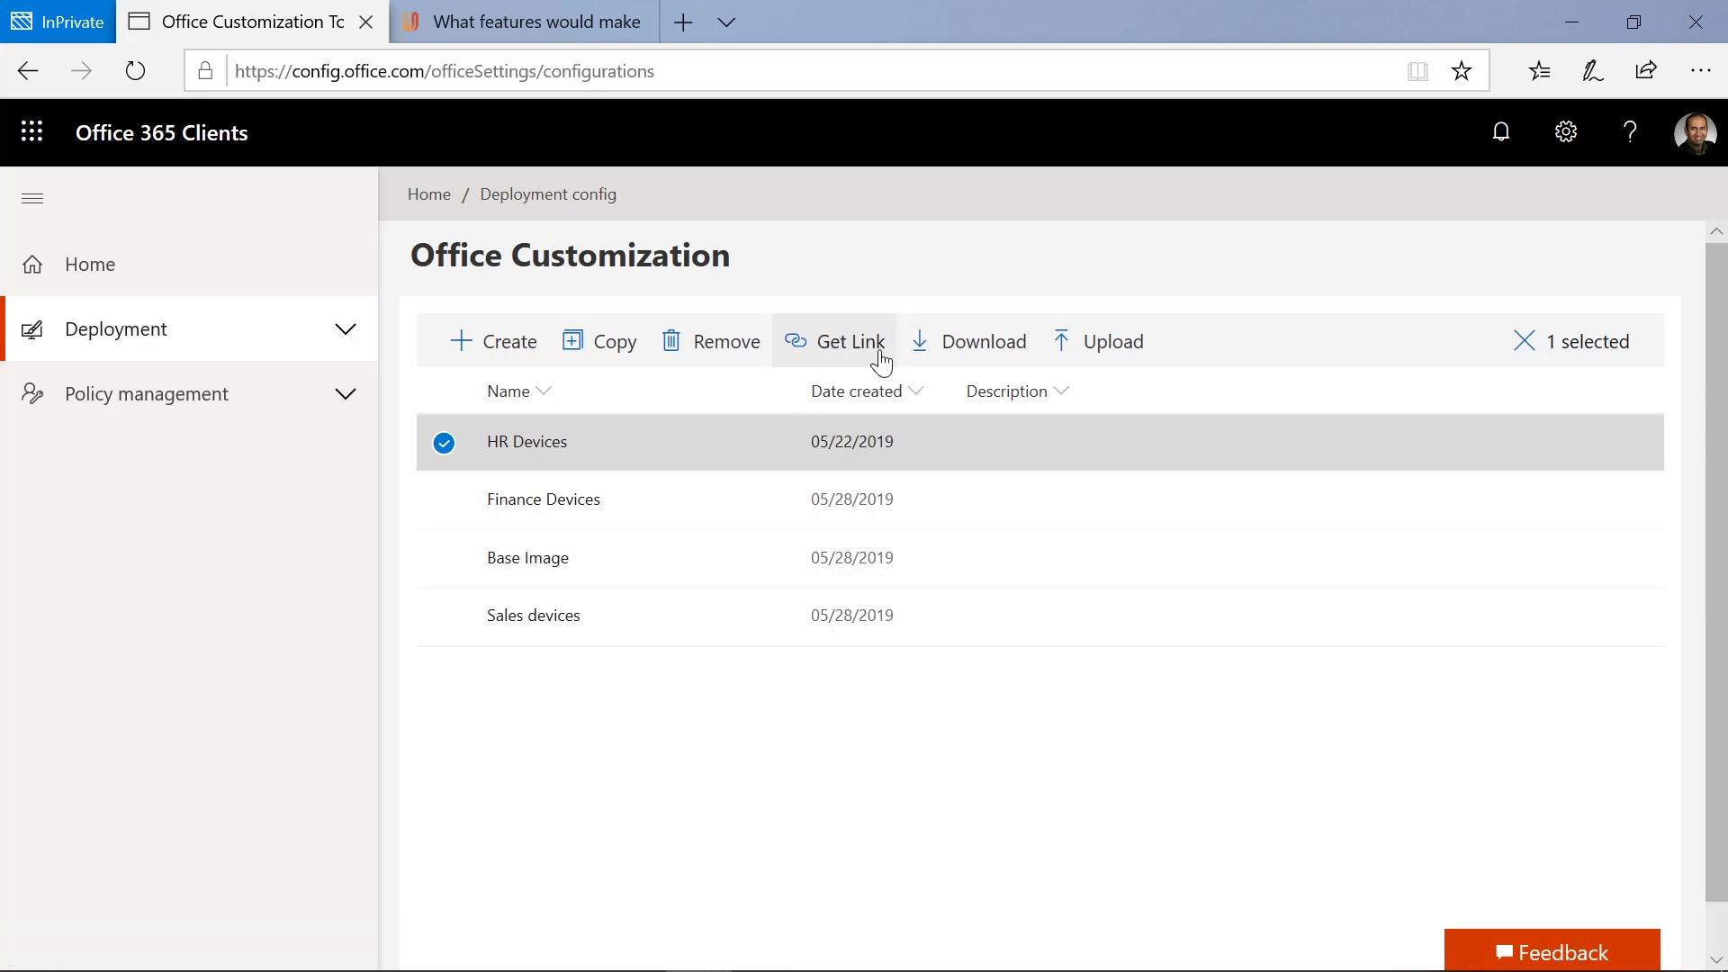
pyautogui.click(445, 558)
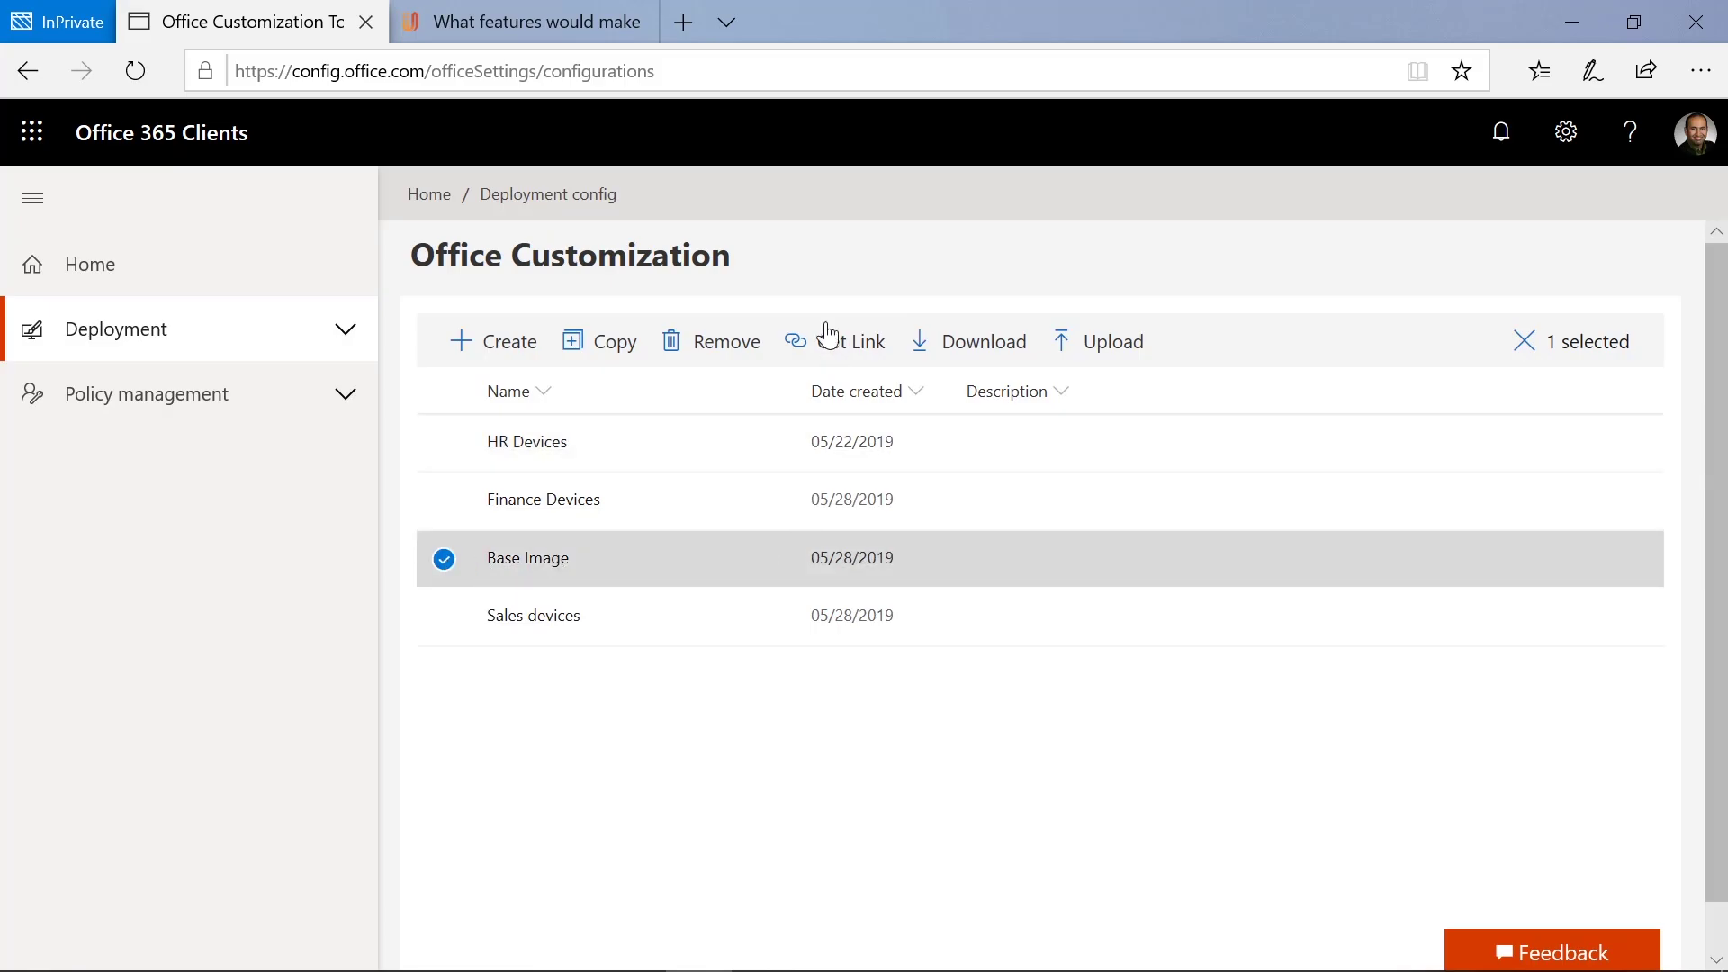
pyautogui.click(831, 360)
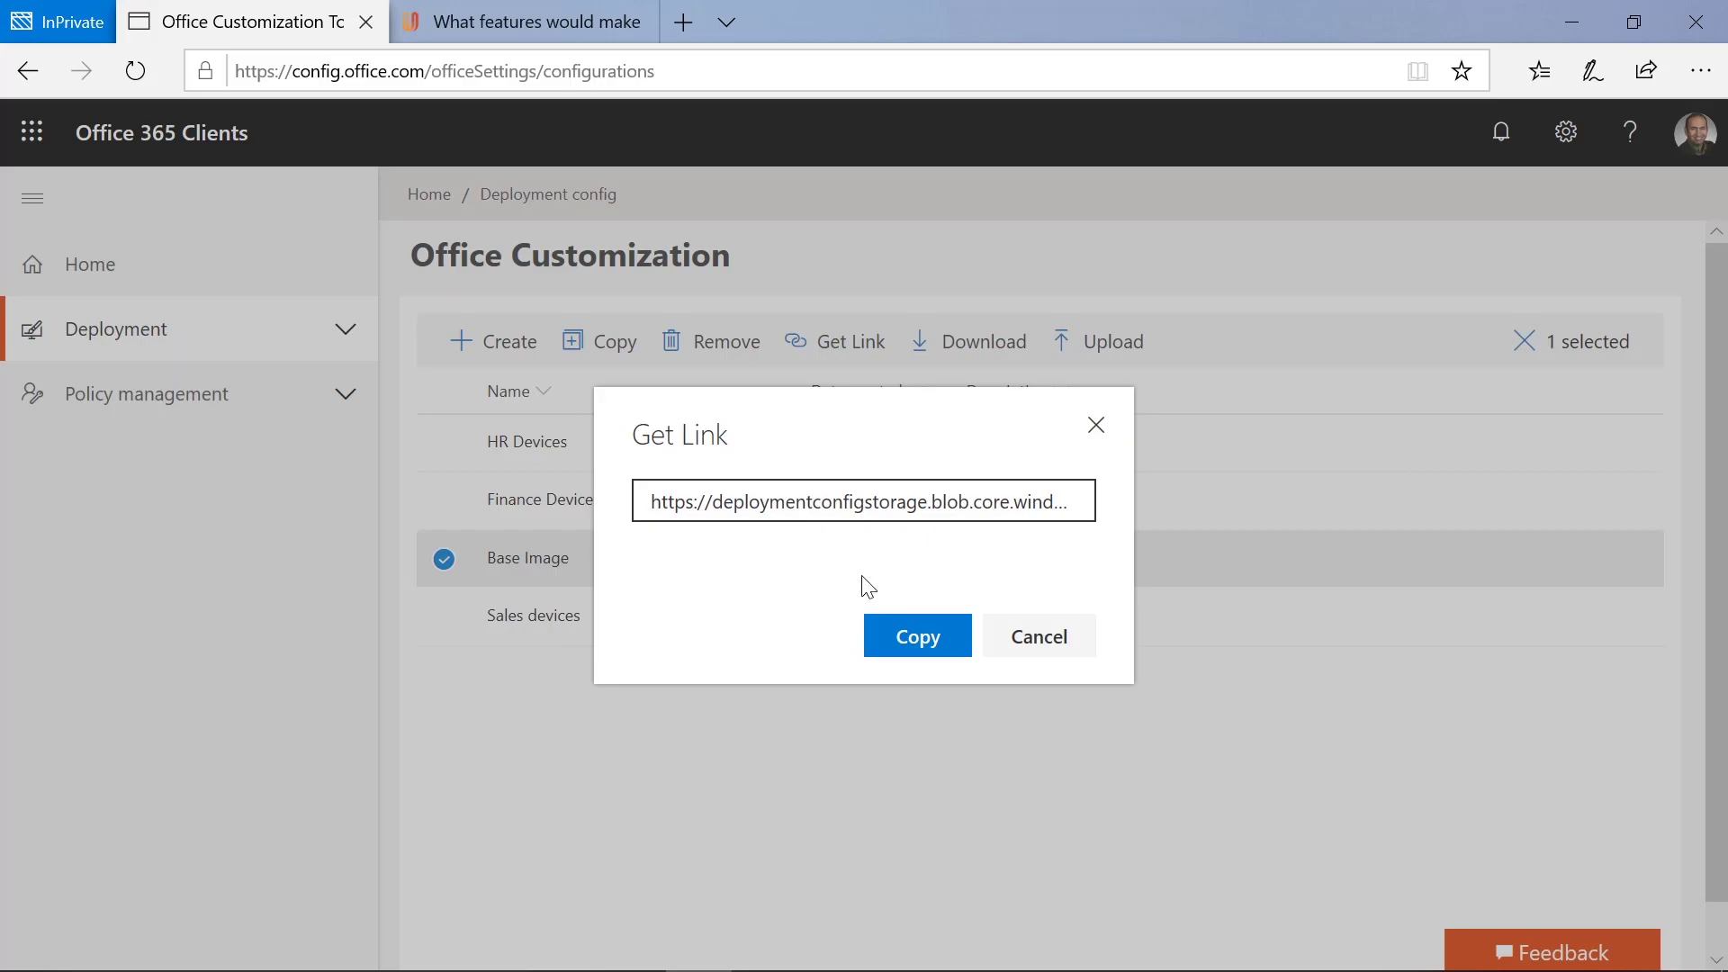
pyautogui.click(899, 640)
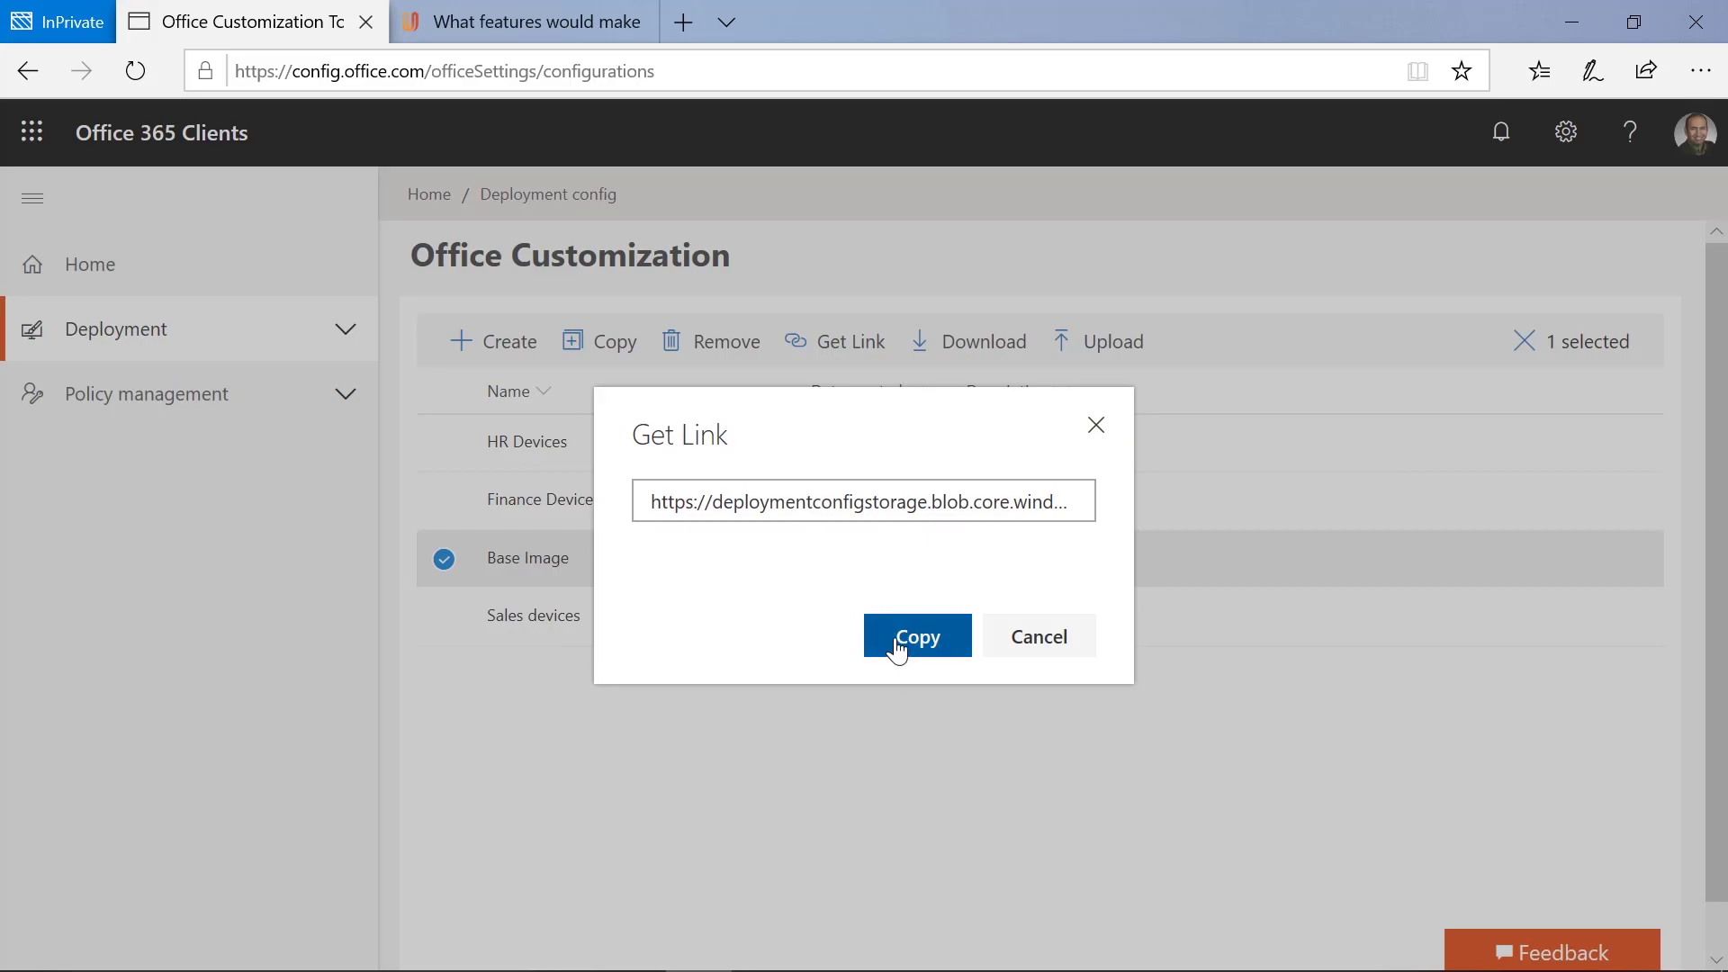
pyautogui.click(1097, 422)
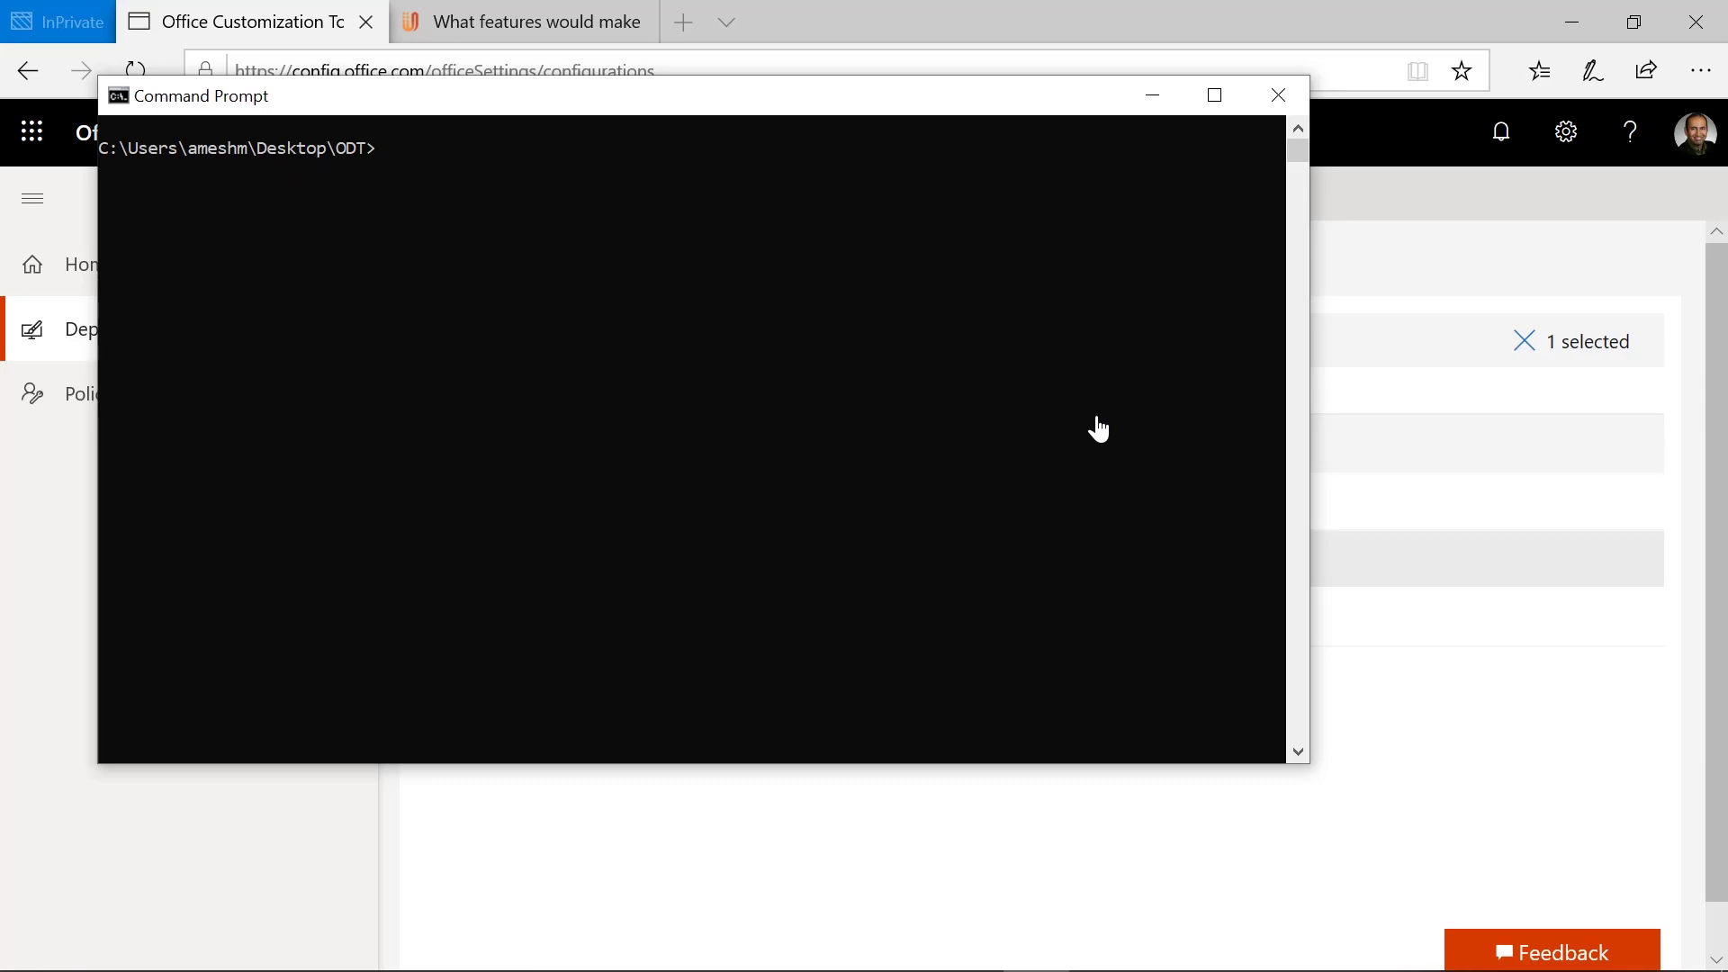
# - In Command Prompt, list the contents of the ODT folder and begin the command setup.exe /configure
pyautogui.write('dir')
pyautogui.press('Return')
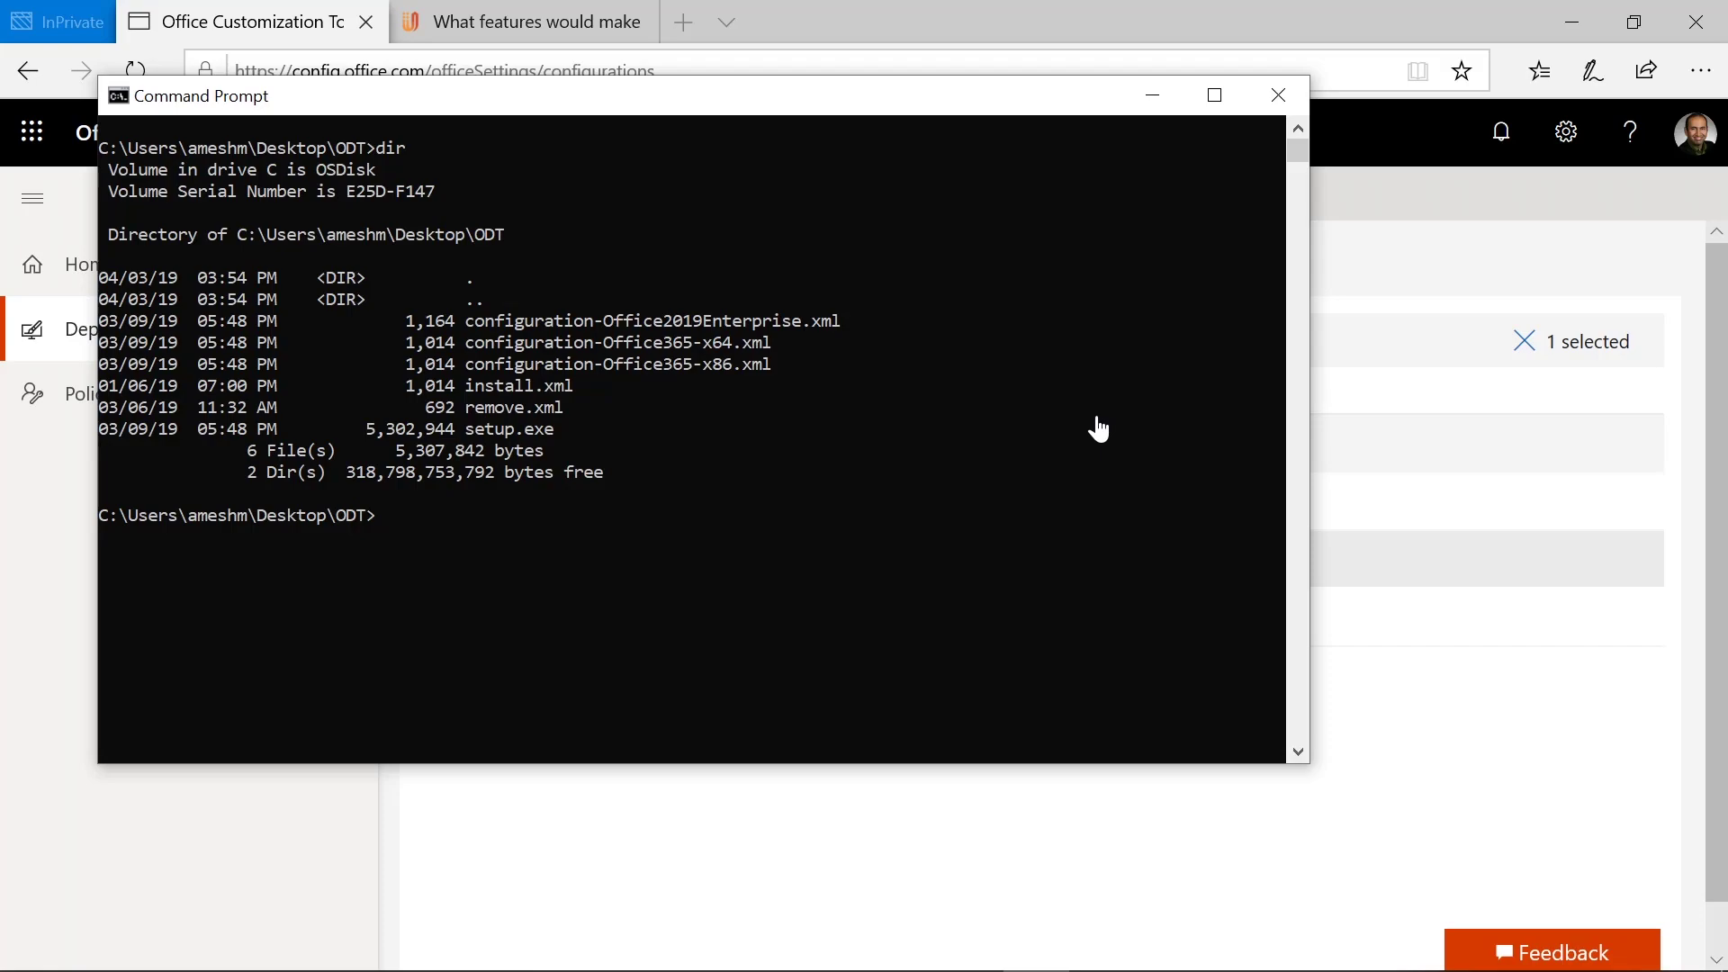
pyautogui.write('setup.exe /configure')
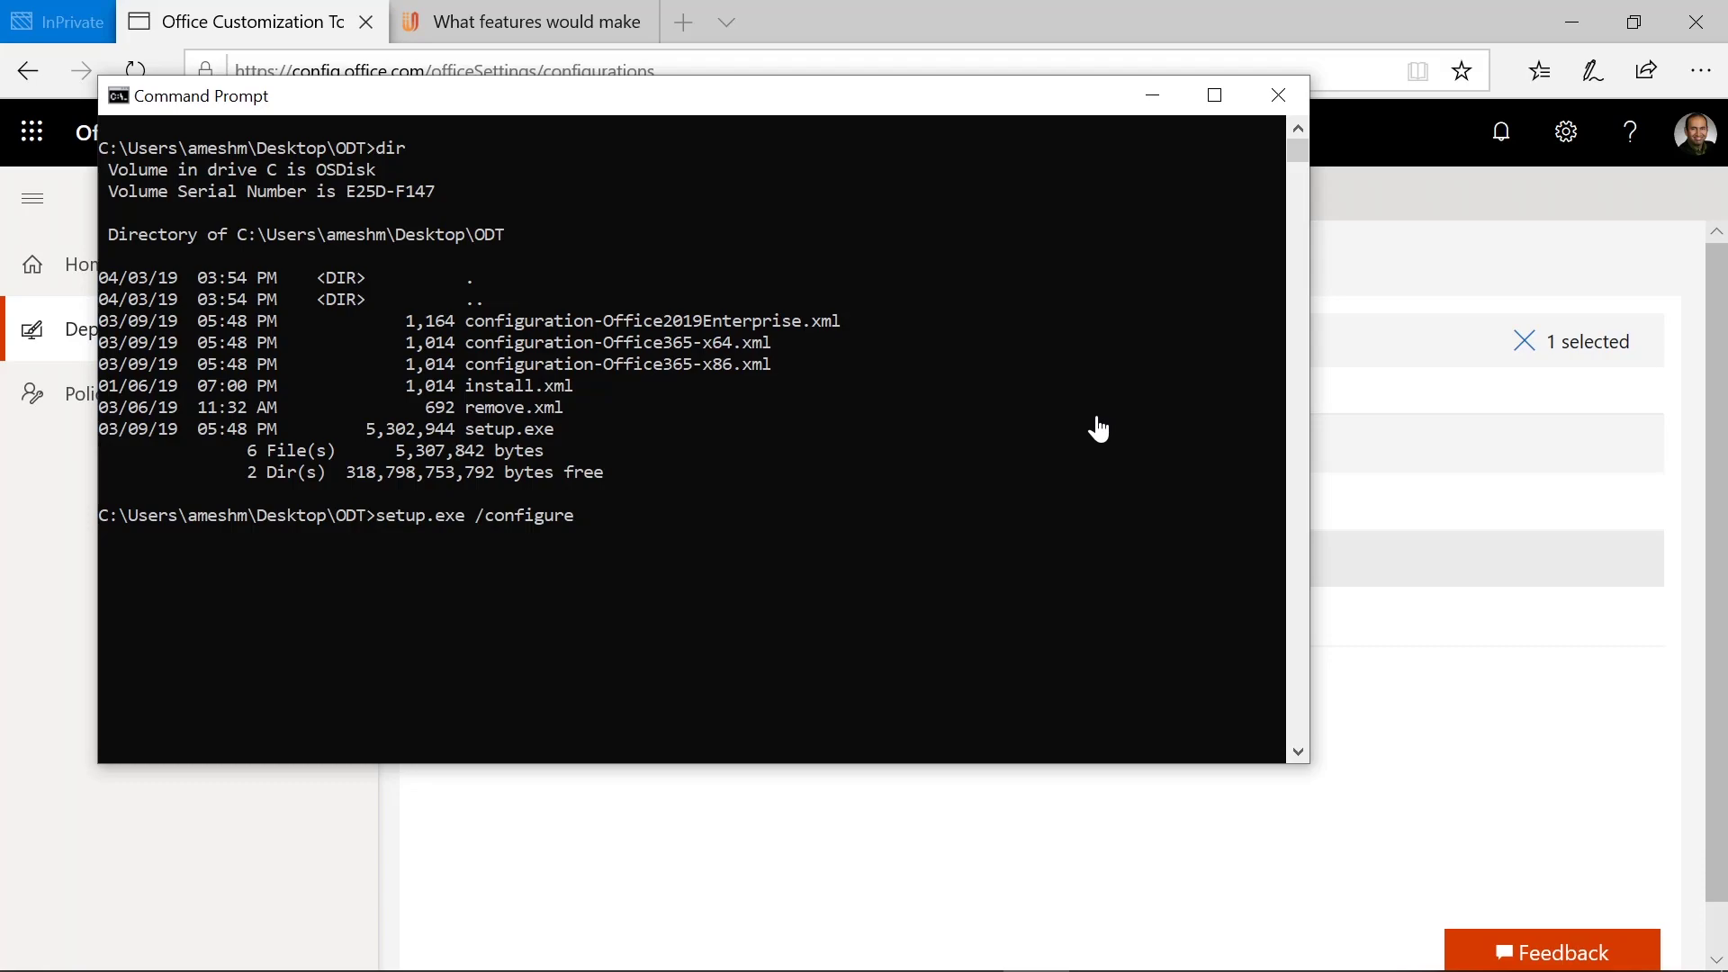
pyautogui.write('configuration.')
pyautogui.write('xml')
pyautogui.press('BackSpace')
pyautogui.press('BackSpace')
pyautogui.press('BackSpace')
pyautogui.press('BackSpace')
pyautogui.press('BackSpace')
pyautogui.press('BackSpace')
pyautogui.press('BackSpace')
pyautogui.press('BackSpace')
pyautogui.press('BackSpace')
pyautogui.press('BackSpace')
pyautogui.press('BackSpace')
pyautogui.press('BackSpace')
pyautogui.press('BackSpace')
pyautogui.press('BackSpace')
pyautogui.press('BackSpace')
pyautogui.press('BackSpace')
pyautogui.press('BackSpace')
# - Paste the copied Base Image link with its access token, in quotation marks, after setup.exe /configure and run the command
pyautogui.hotkey('ctrl', 'v')
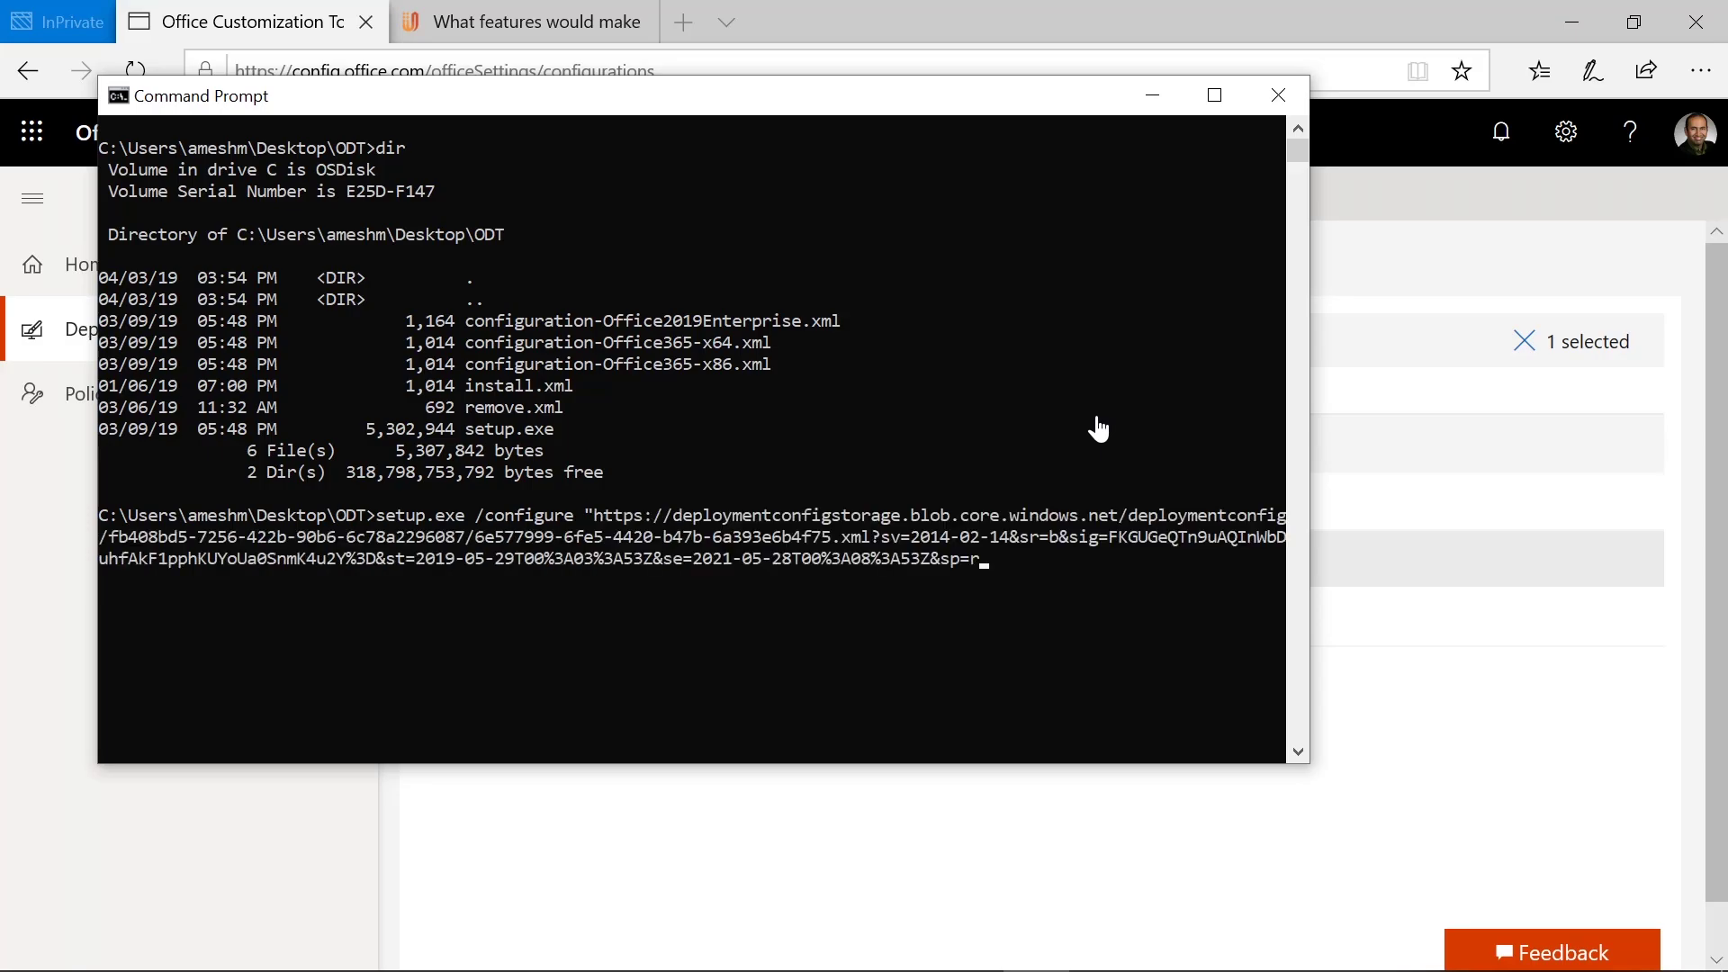
pyautogui.write('"')
pyautogui.press('Return')
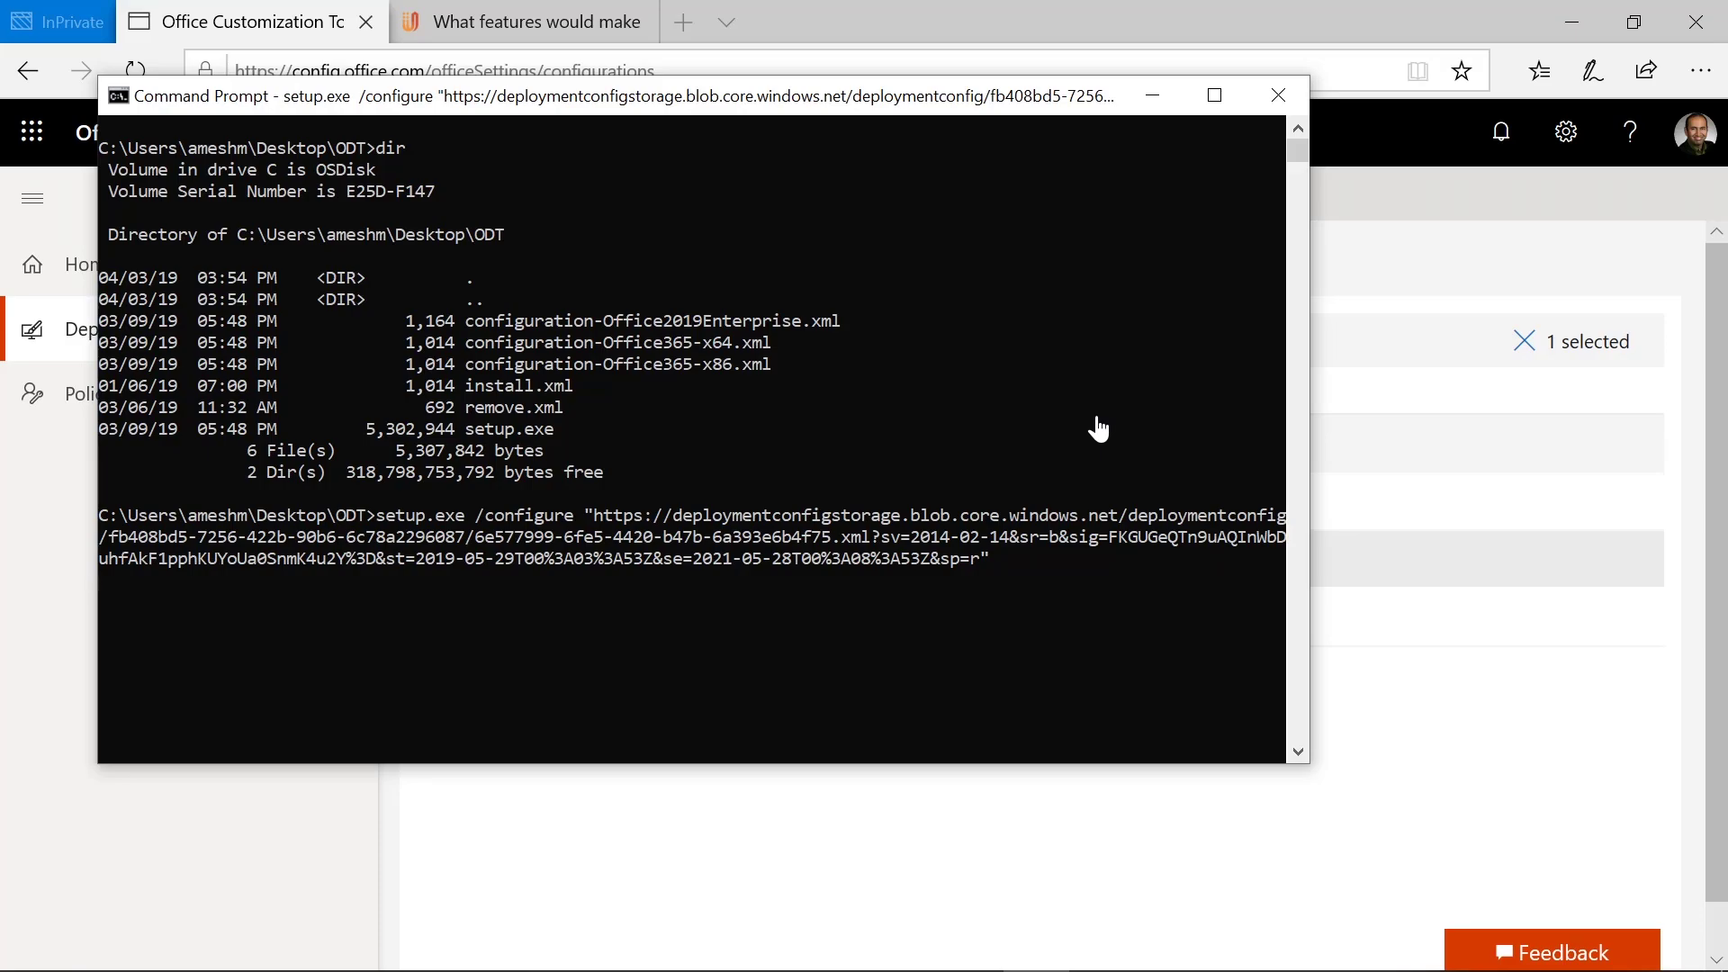